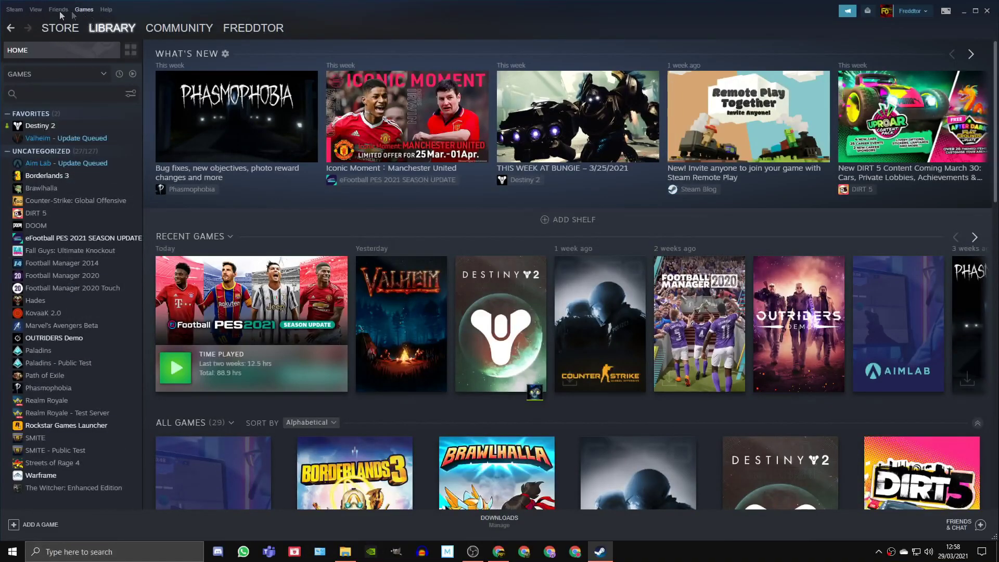
Open Steam's In-Game settings, and switch to GeForce Experience to open its settings
{"action": "left_click", "coordinate": [15, 9]}
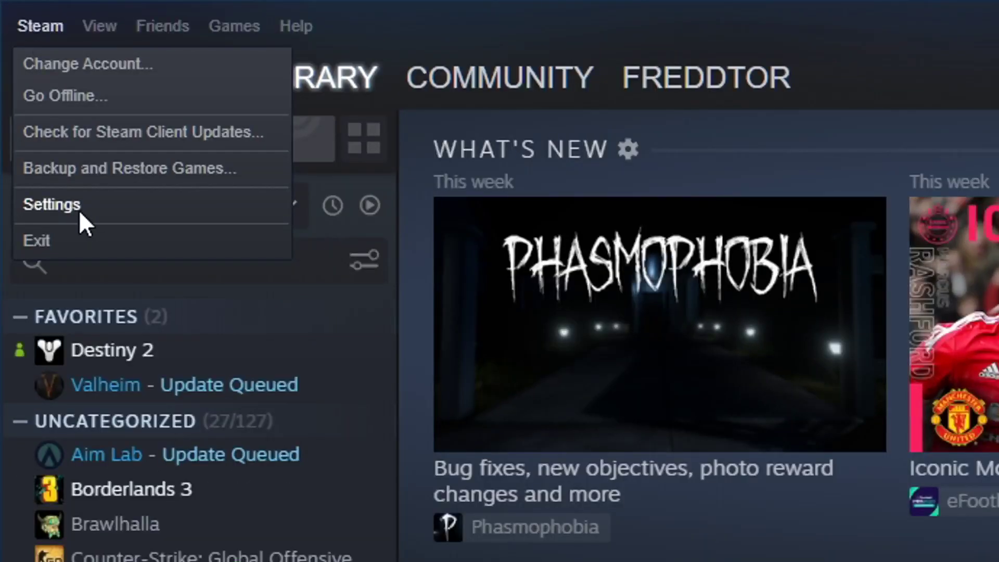
{"action": "left_click", "coordinate": [79, 208]}
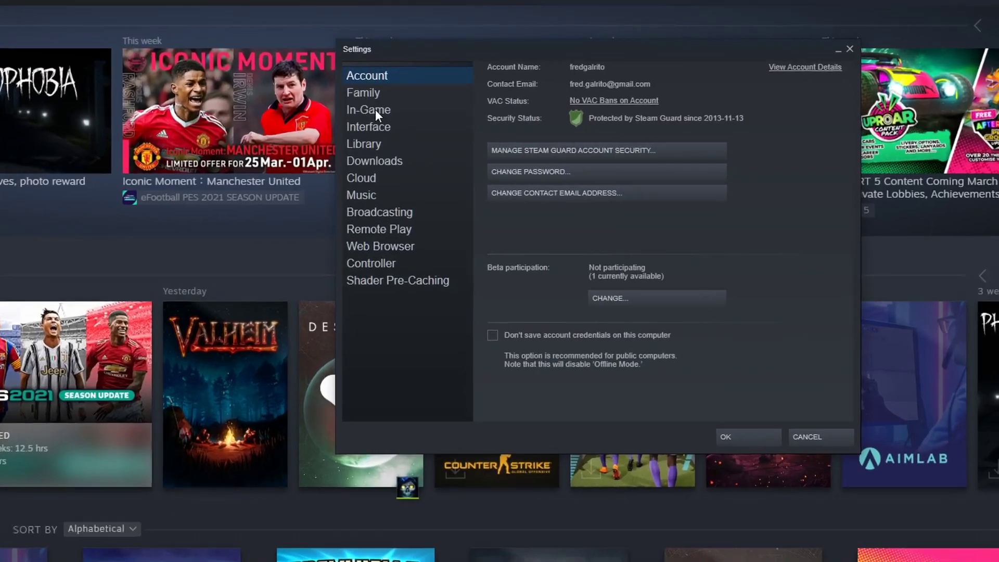
{"action": "left_click", "coordinate": [374, 110]}
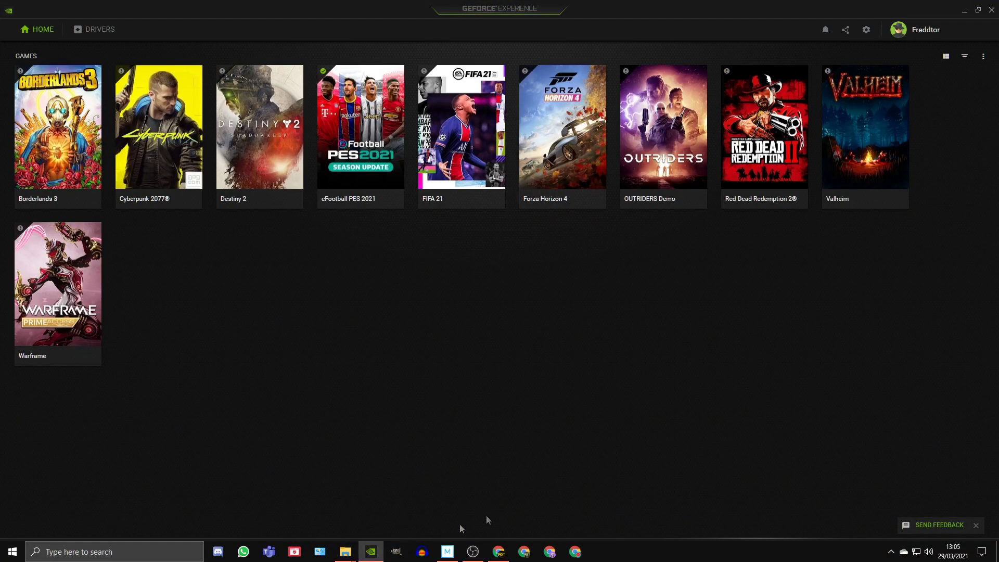
{"action": "left_click", "coordinate": [867, 32]}
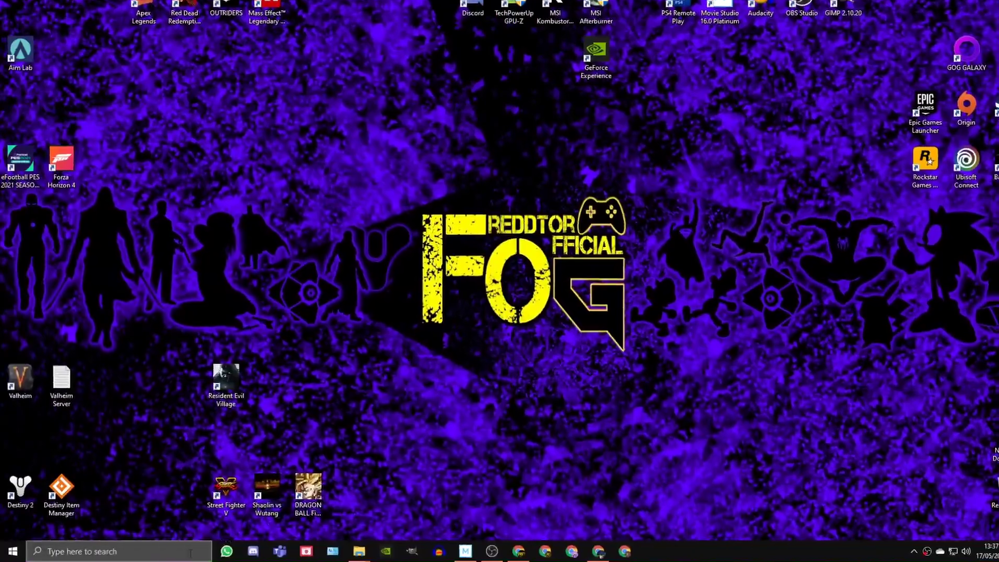
Search Windows for "game mo" and open the Game Mode settings
{"action": "left_click", "coordinate": [196, 551]}
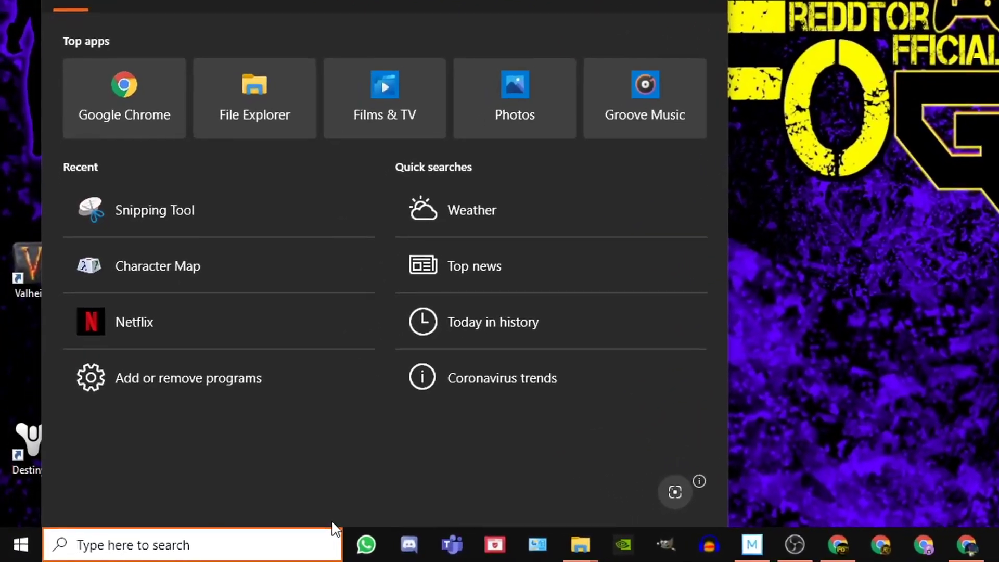
{"action": "type", "text": "game mo"}
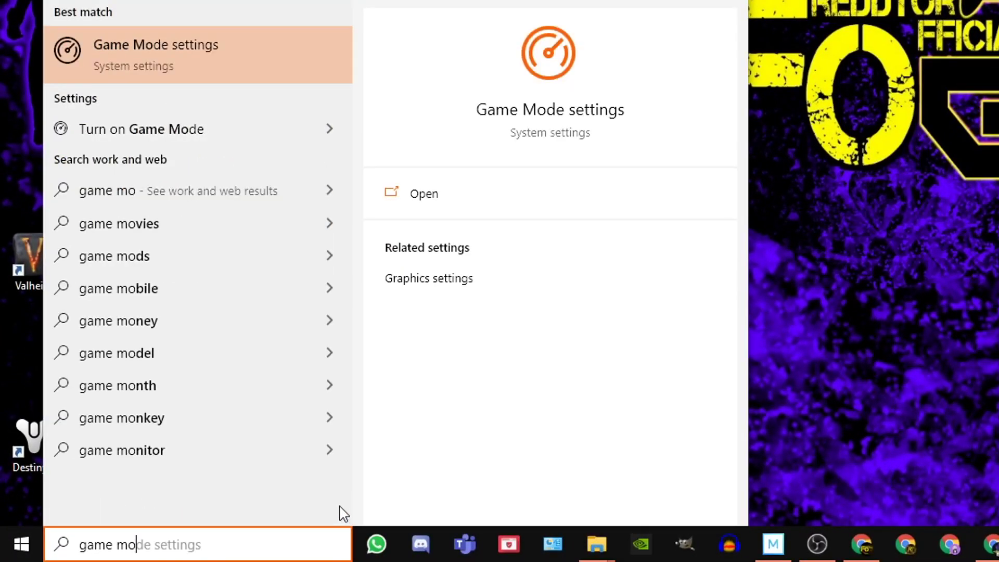
{"action": "left_click", "coordinate": [561, 97]}
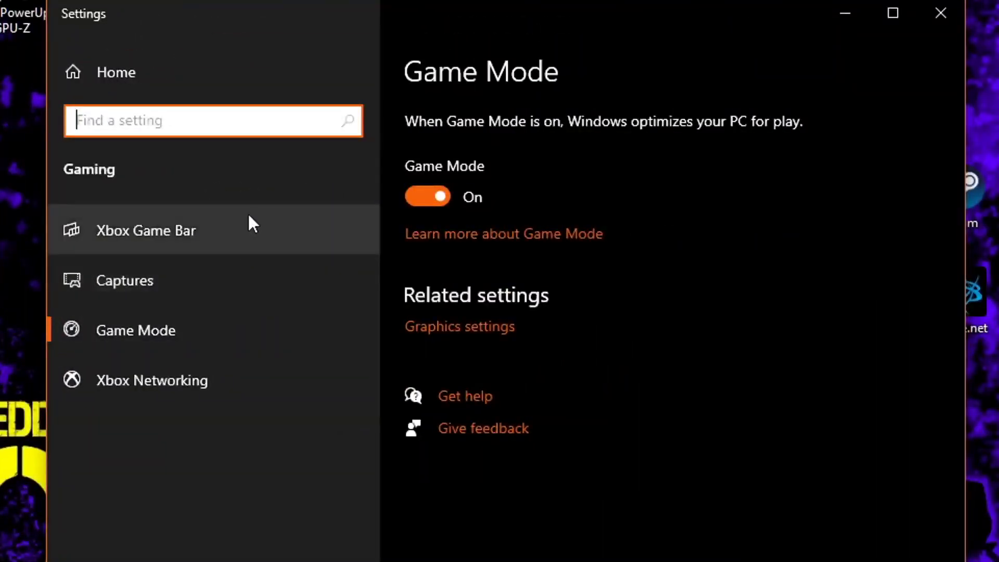
Check the Xbox Game Bar settings and the background, audio and video recording options under Captures
{"action": "left_click", "coordinate": [155, 233]}
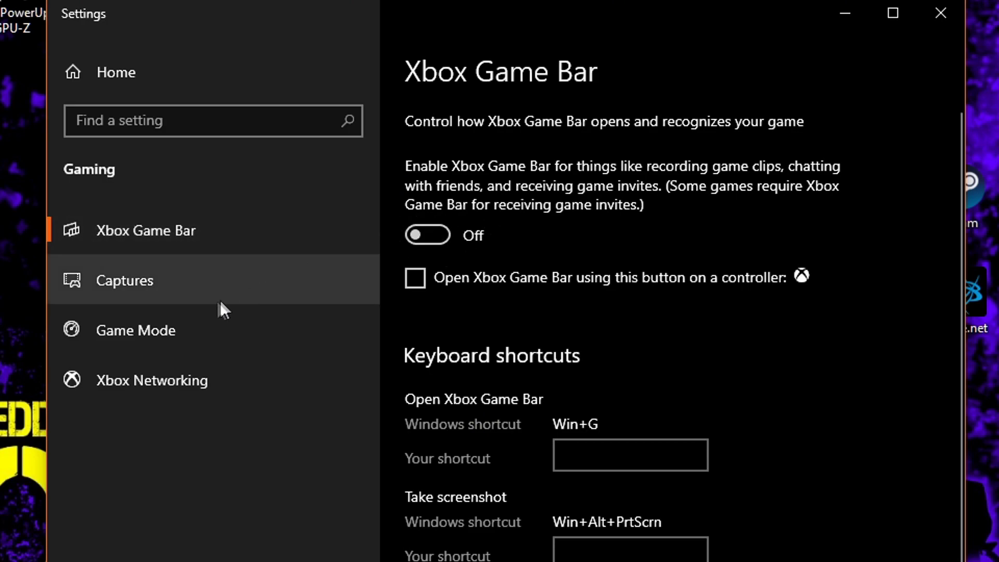
{"action": "left_click", "coordinate": [124, 277]}
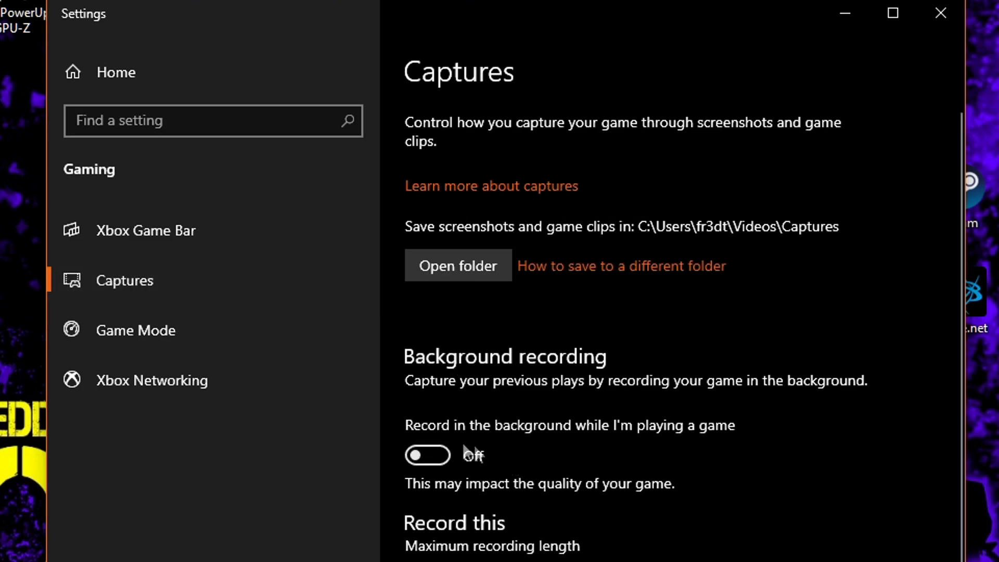
{"action": "scroll", "coordinate": [427, 440], "scroll_direction": "down", "scroll_amount": 7}
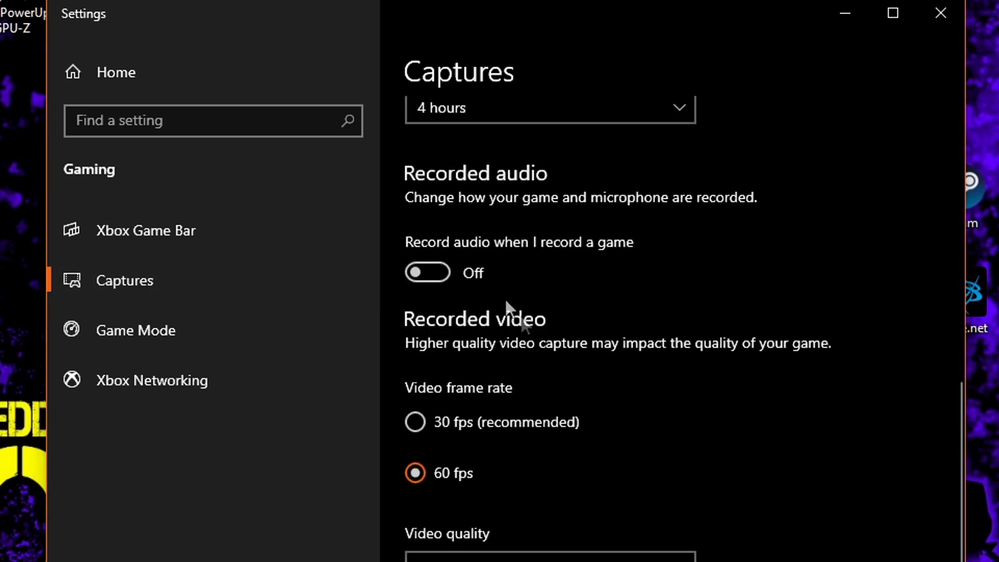
{"action": "scroll", "coordinate": [577, 319], "scroll_direction": "up", "scroll_amount": 7}
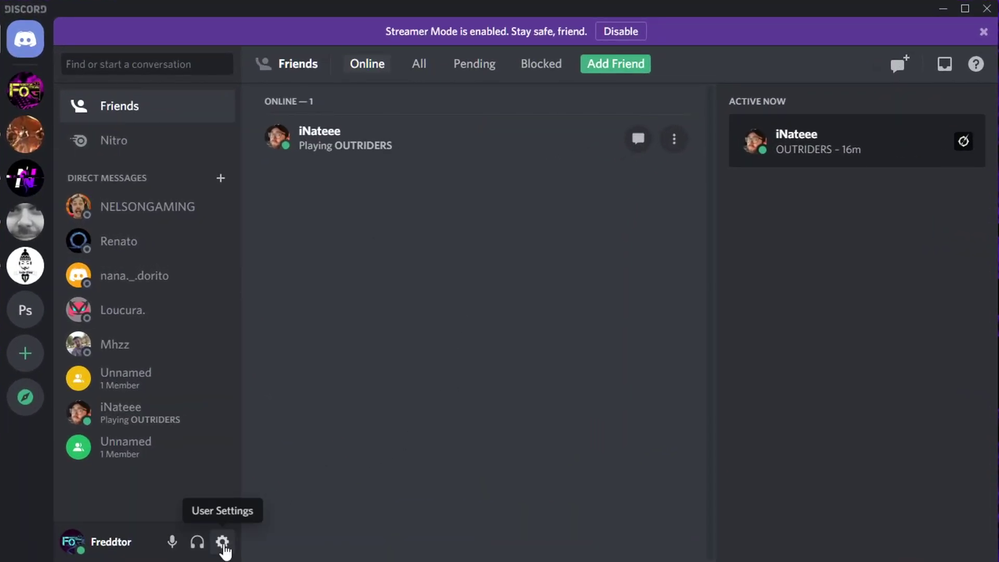
Check the in-game overlay setting in Discord's user settings and open the Advanced settings
{"action": "left_click", "coordinate": [223, 542]}
{"action": "scroll", "coordinate": [234, 413], "scroll_direction": "down", "scroll_amount": 6}
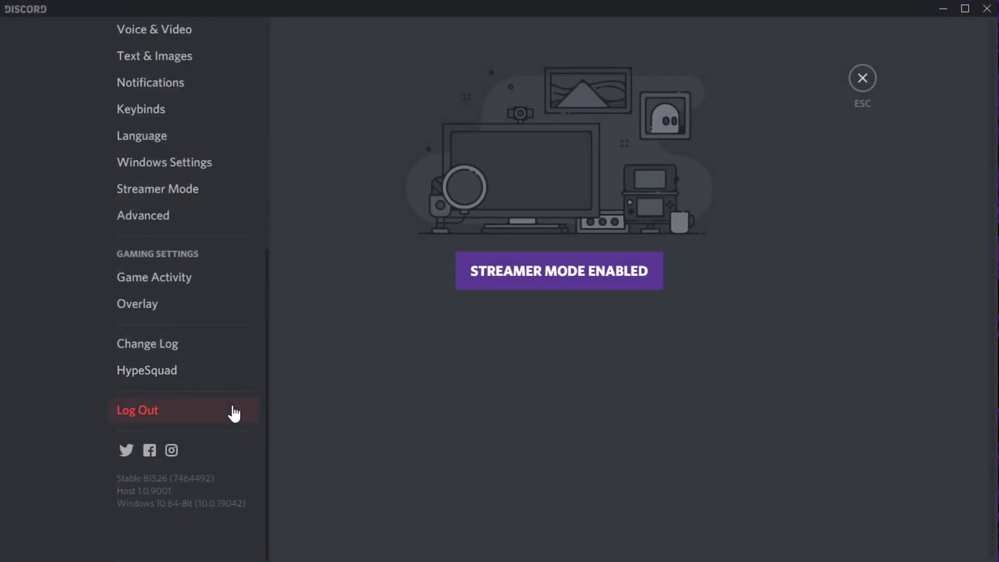
{"action": "left_click", "coordinate": [168, 312]}
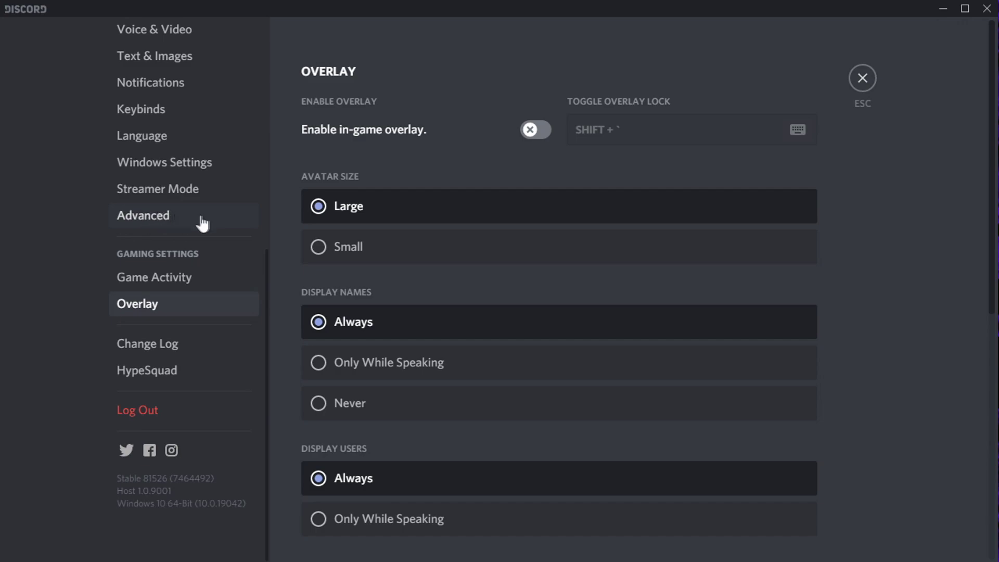
{"action": "left_click", "coordinate": [202, 217]}
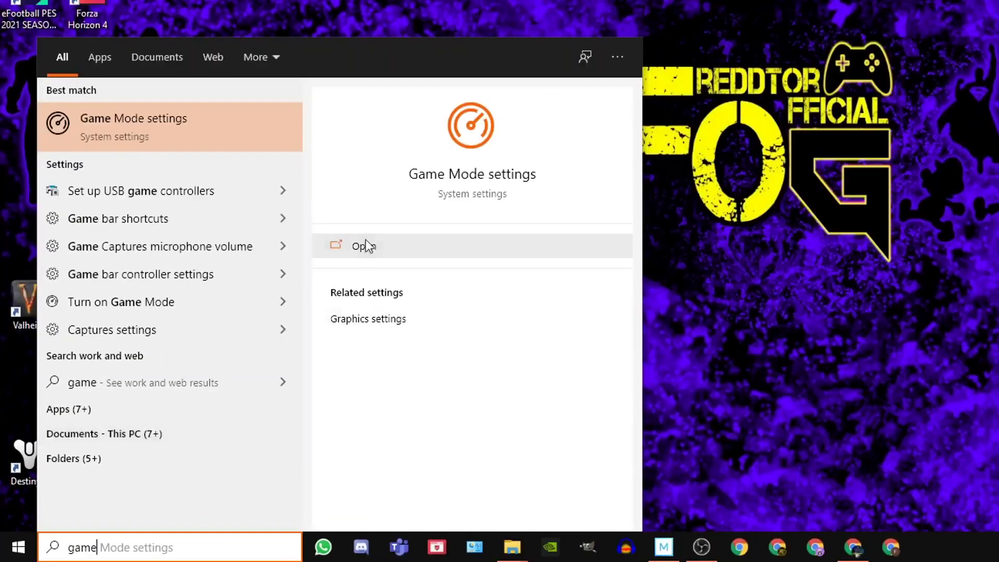
Open the Windows Game Mode settings and toggle the Game Mode switch
{"action": "left_click", "coordinate": [463, 184]}
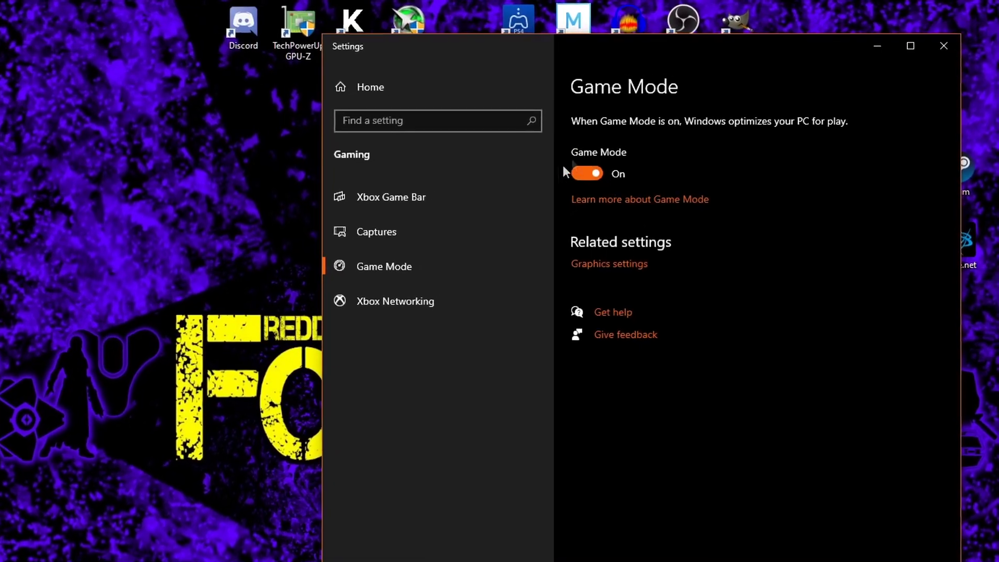
{"action": "left_click", "coordinate": [581, 173]}
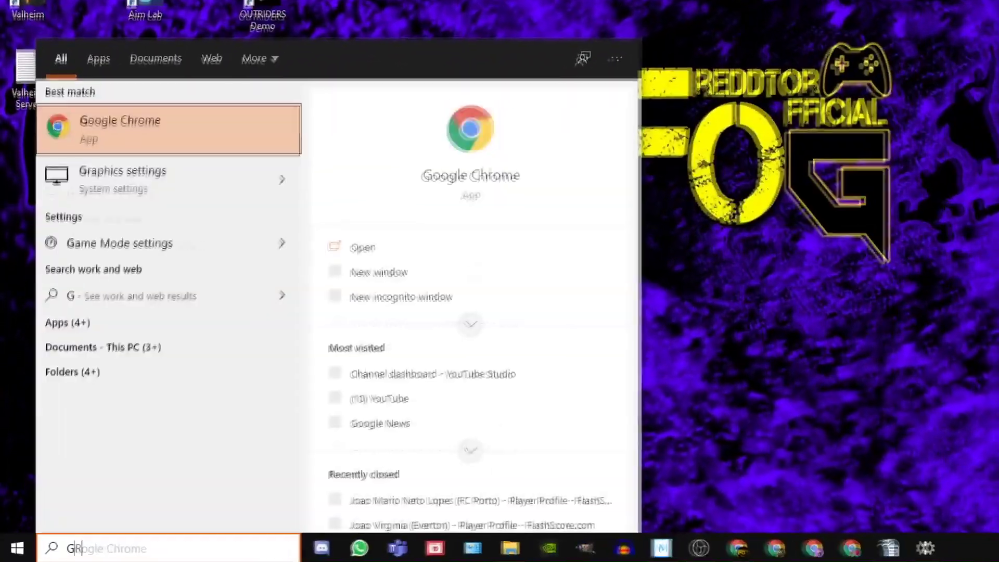
Search Windows for graphics settings and open the Graphics settings page
{"action": "type", "text": "APHICS"}
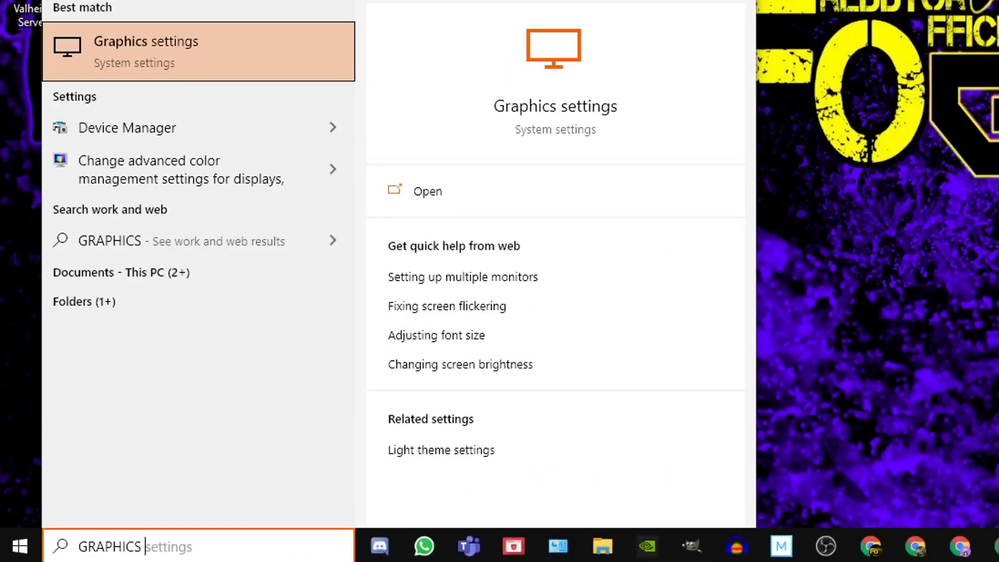
{"action": "type", "text": " S"}
{"action": "left_click", "coordinate": [560, 119]}
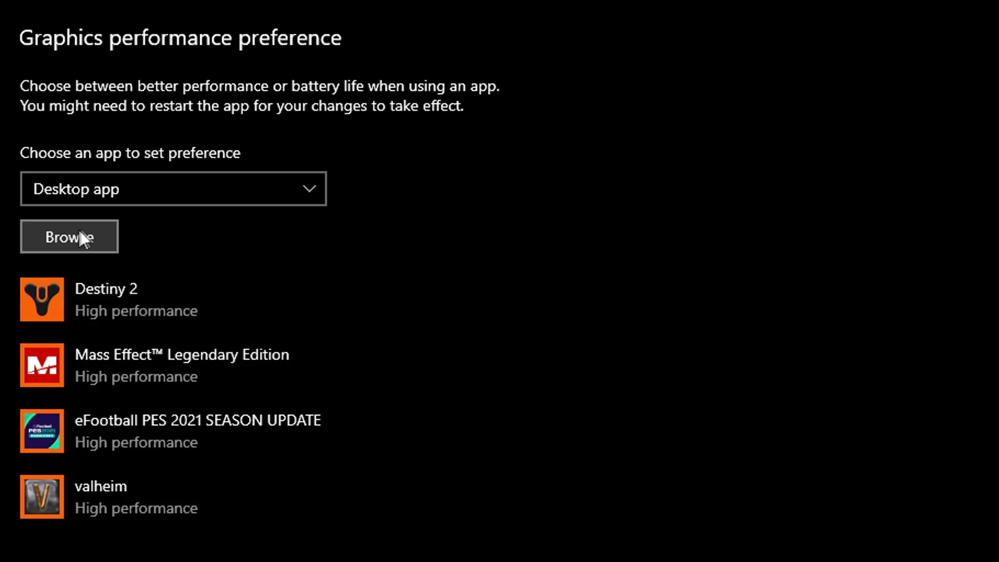
Add RDR2 from G:\Games\Rockstar\Red Dead Redemption 2 as a desktop app in the graphics performance preferences
{"action": "left_click", "coordinate": [108, 245]}
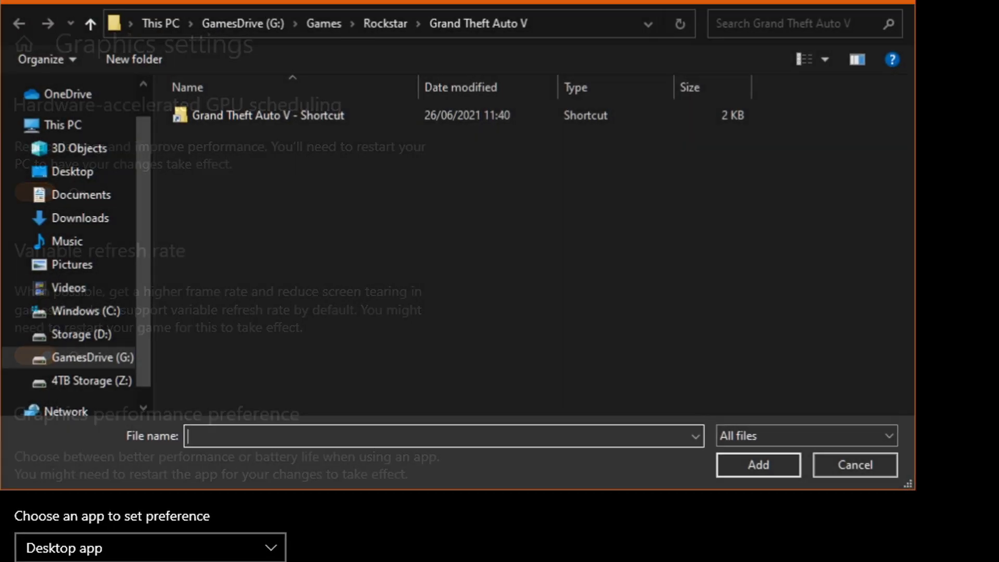
{"action": "left_click", "coordinate": [96, 382]}
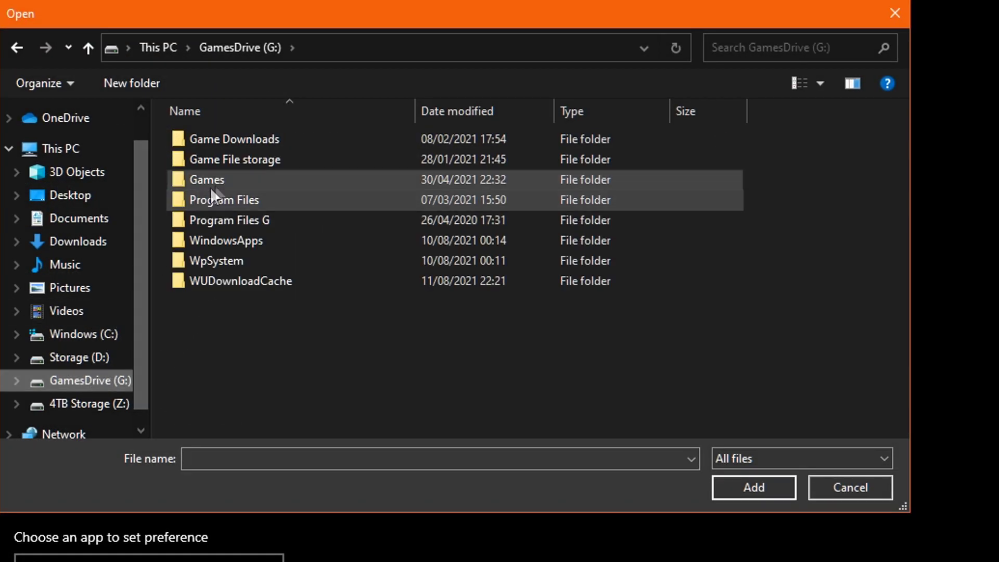
{"action": "double_click", "coordinate": [221, 179]}
{"action": "double_click", "coordinate": [223, 219]}
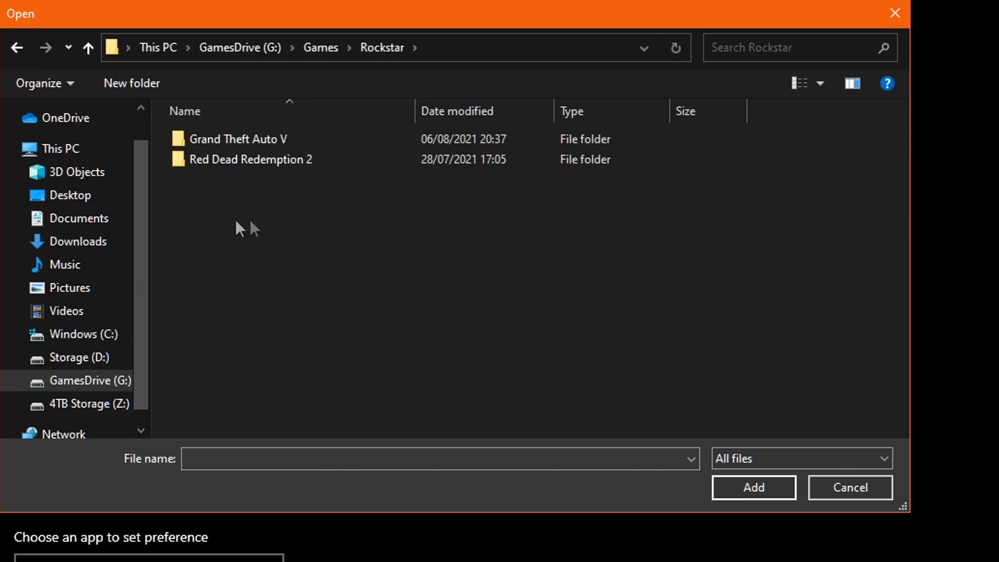
{"action": "left_click", "coordinate": [260, 164]}
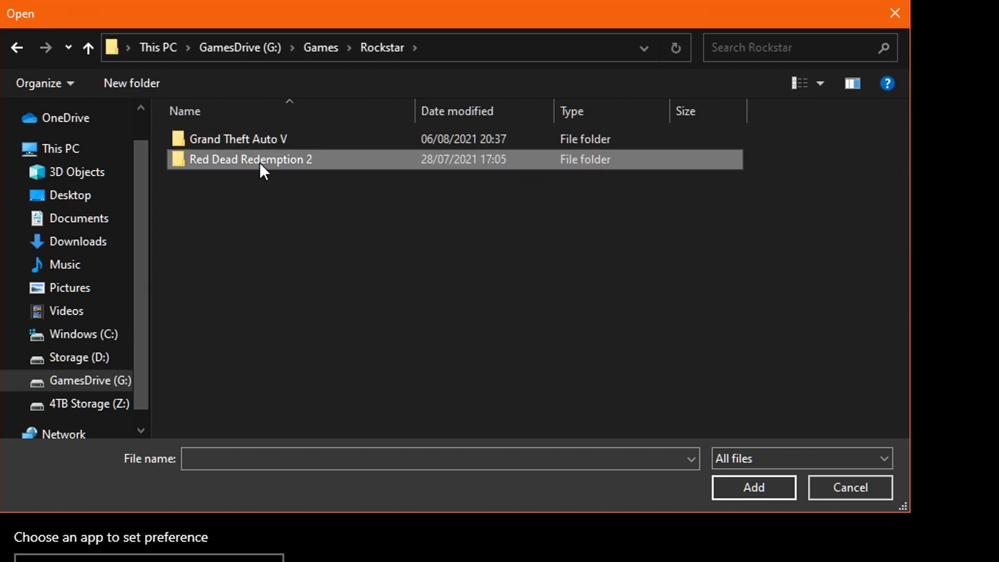
{"action": "double_click", "coordinate": [358, 163]}
{"action": "left_click", "coordinate": [219, 200]}
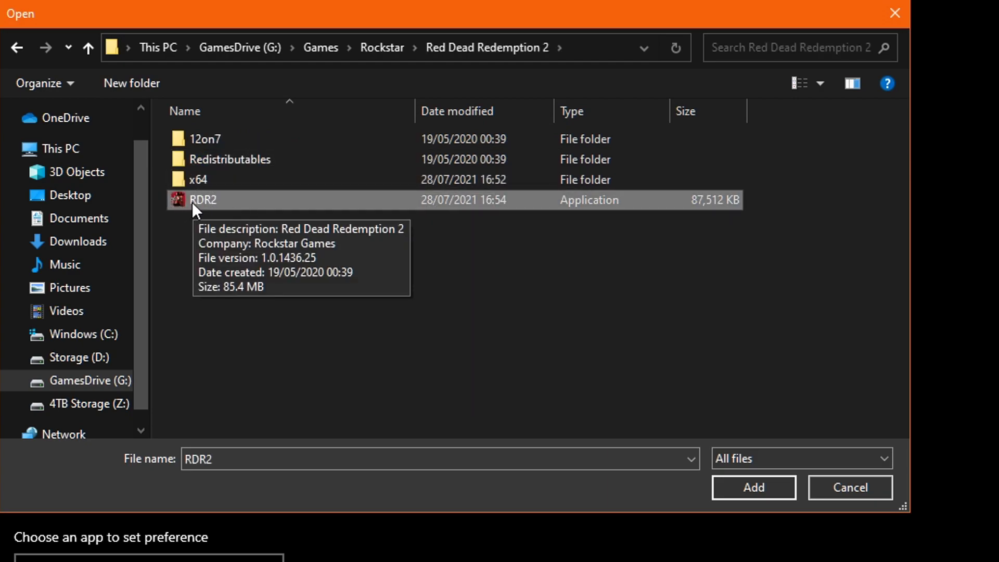
{"action": "left_click", "coordinate": [752, 486]}
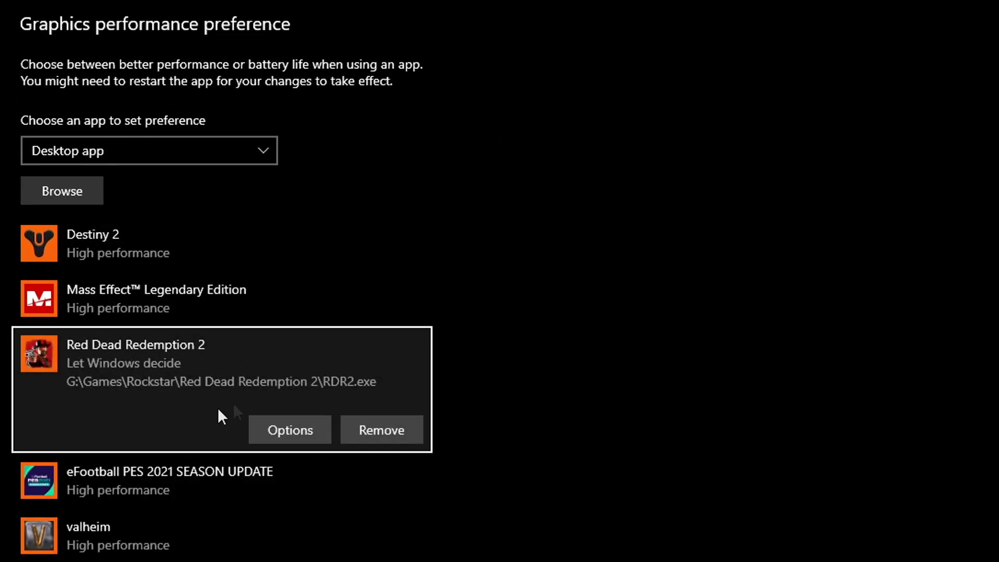
Choose High performance as the graphics preference for Red Dead Redemption 2
{"action": "left_click", "coordinate": [284, 430]}
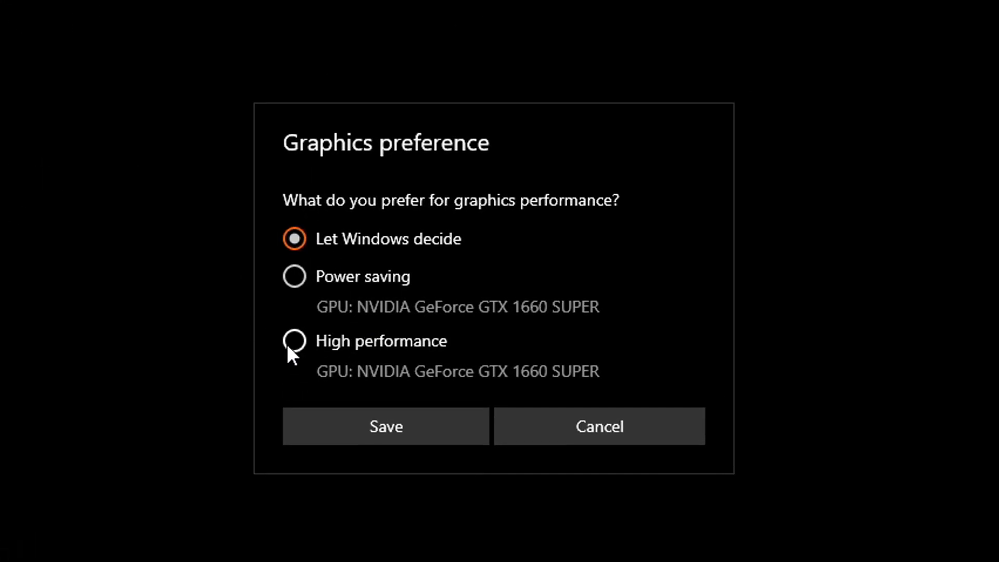
{"action": "left_click", "coordinate": [290, 348]}
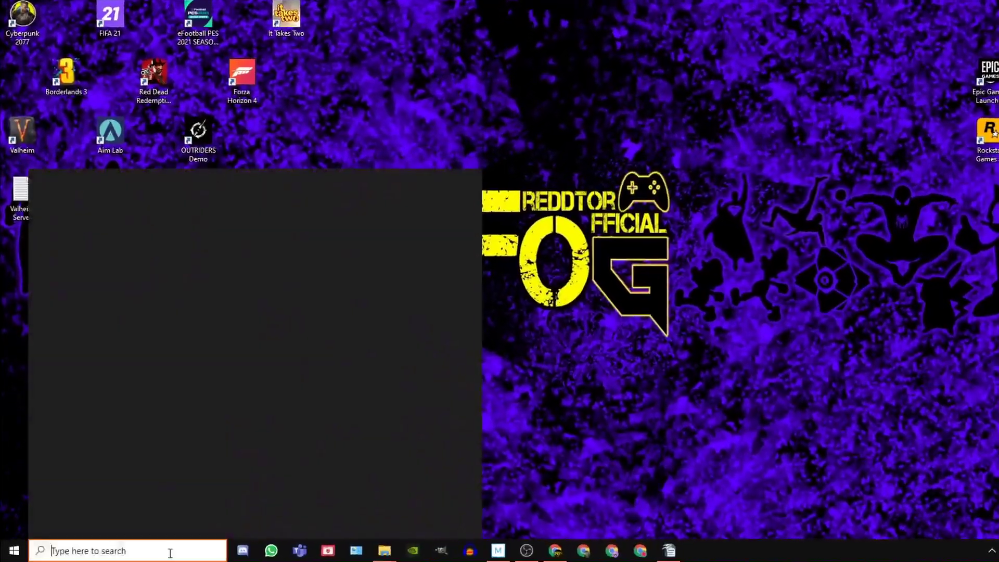
Search Windows for "power plan", open the plan settings and go to the Power Options overview
{"action": "type", "text": "power plan"}
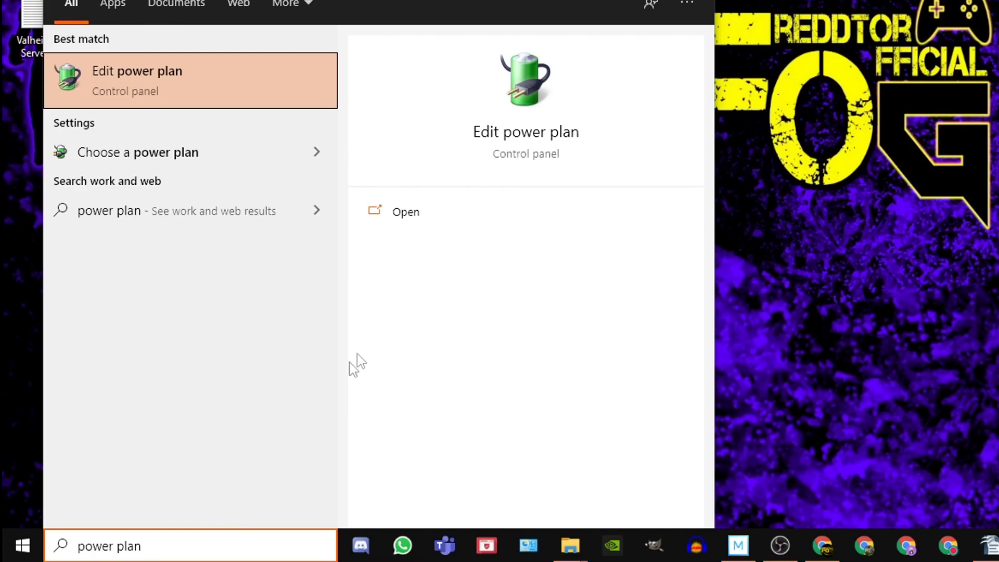
{"action": "left_click", "coordinate": [517, 136]}
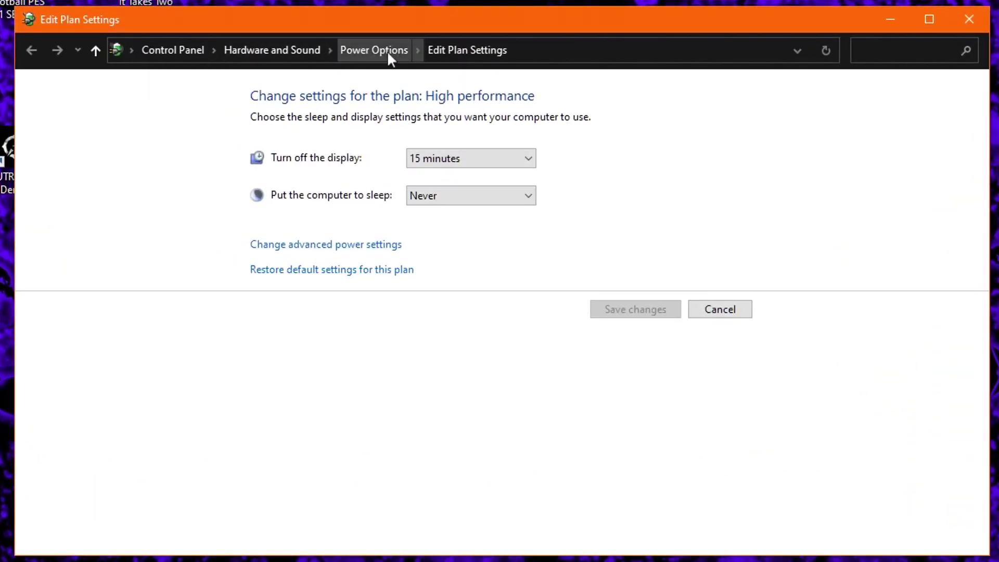
{"action": "left_click", "coordinate": [384, 51]}
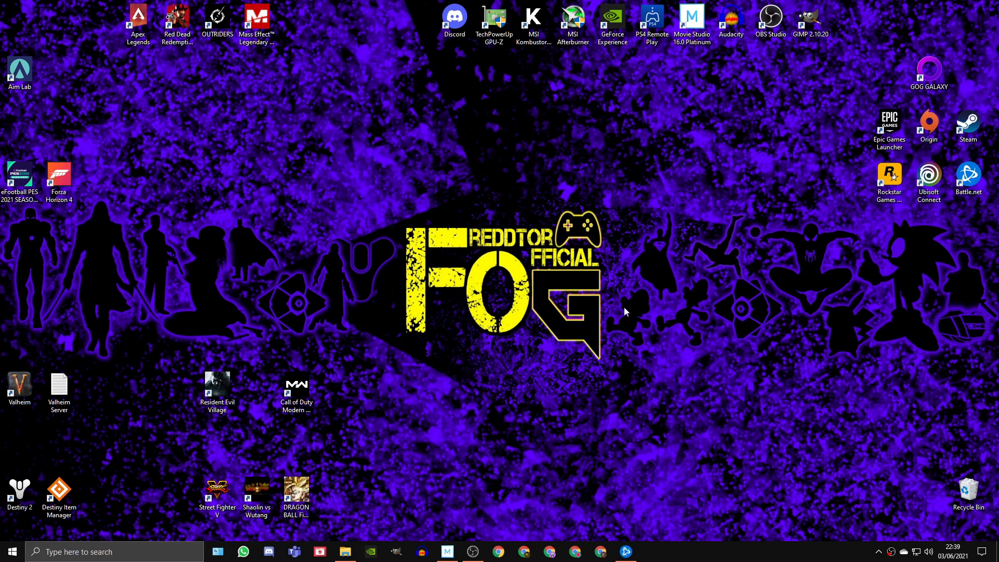
{"action": "key", "text": "super+p"}
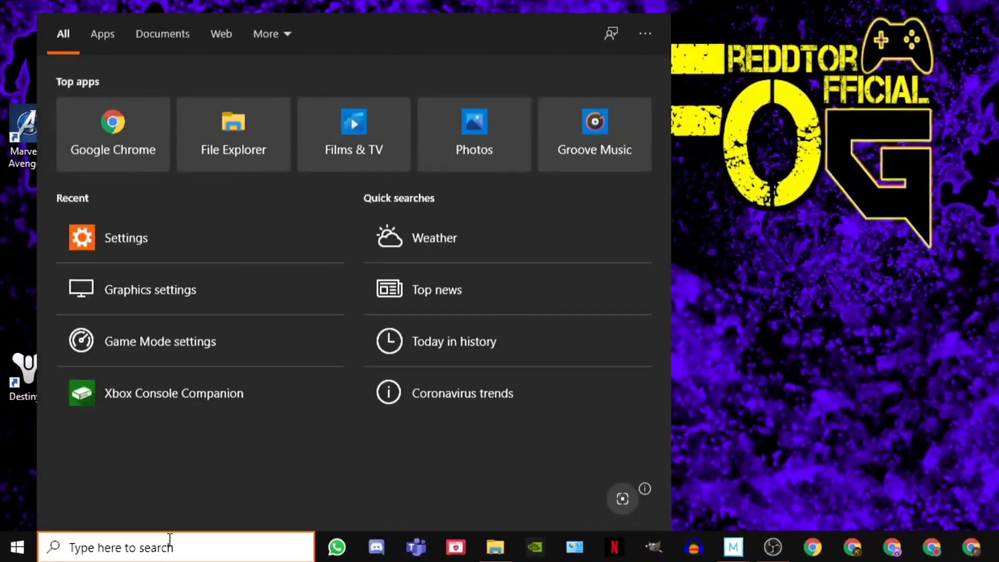
Open the Background apps page in the Privacy section of Windows Settings
{"action": "type", "text": "settings"}
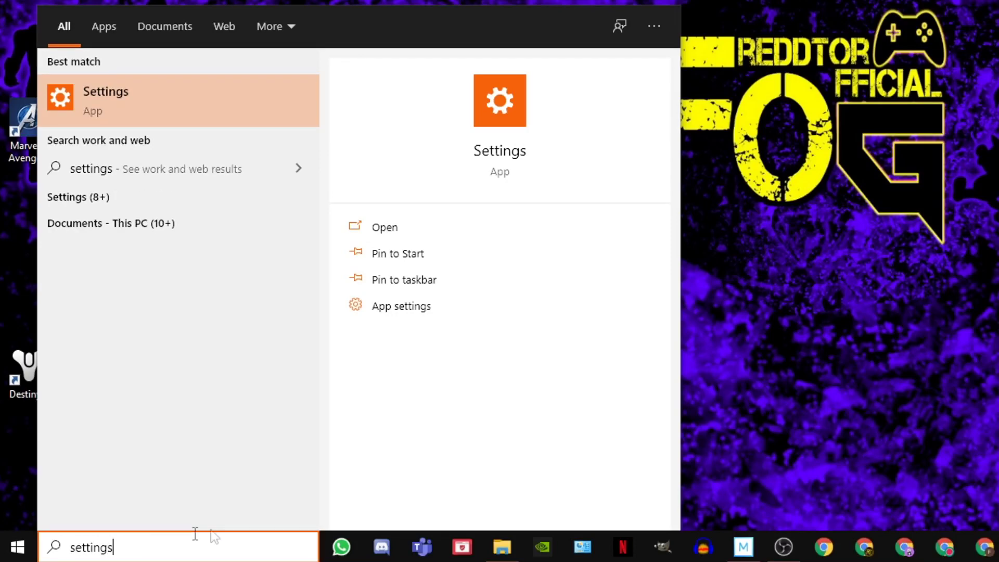
{"action": "left_click", "coordinate": [496, 156]}
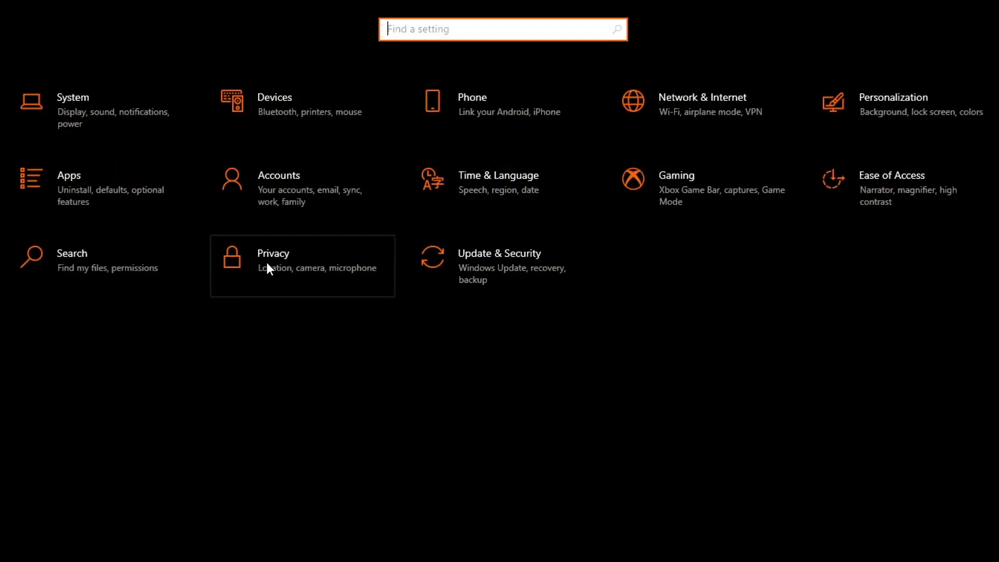
{"action": "left_click", "coordinate": [274, 257]}
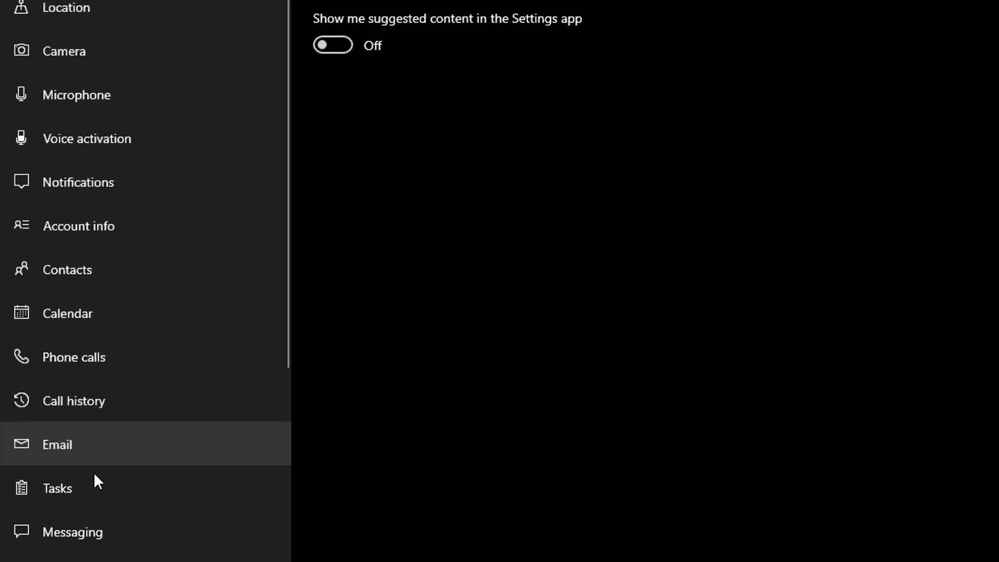
{"action": "scroll", "coordinate": [93, 472], "scroll_direction": "down", "scroll_amount": 5}
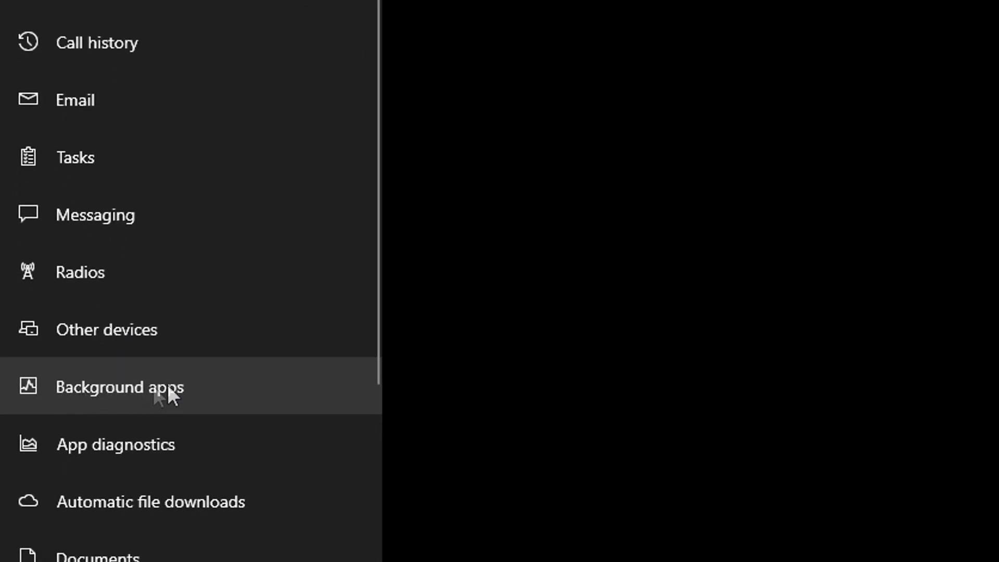
{"action": "left_click", "coordinate": [164, 392]}
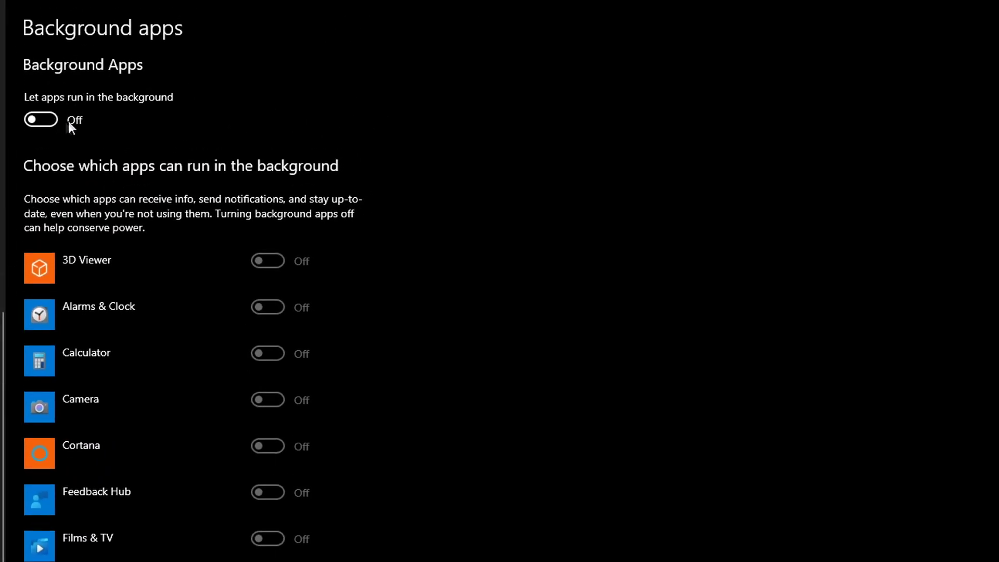
{"action": "left_click", "coordinate": [79, 122]}
{"action": "left_click", "coordinate": [80, 121]}
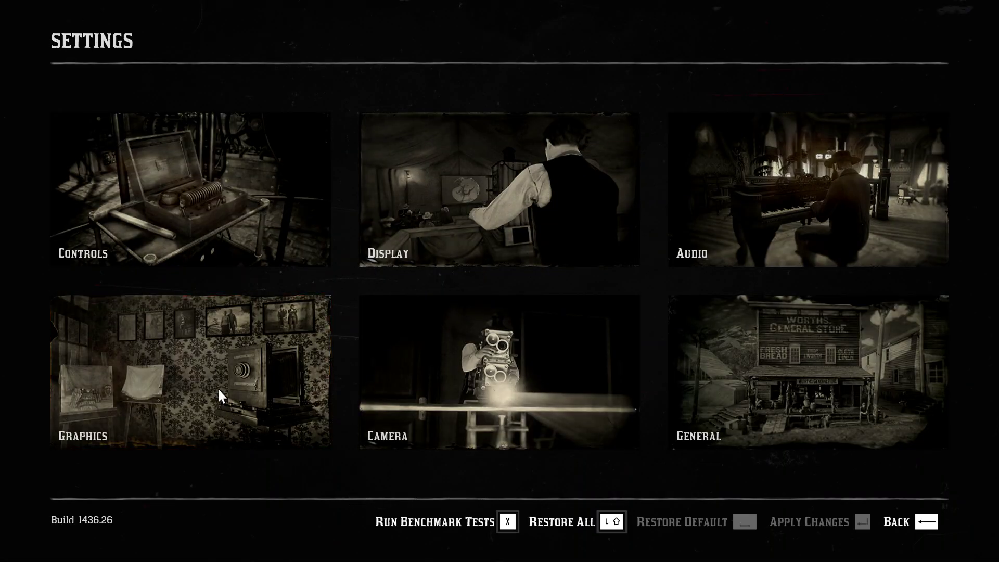
Switch to Red Dead Redemption 2, open its Graphics settings and set the Screen Type to Fullscreen
{"action": "left_click", "coordinate": [218, 396]}
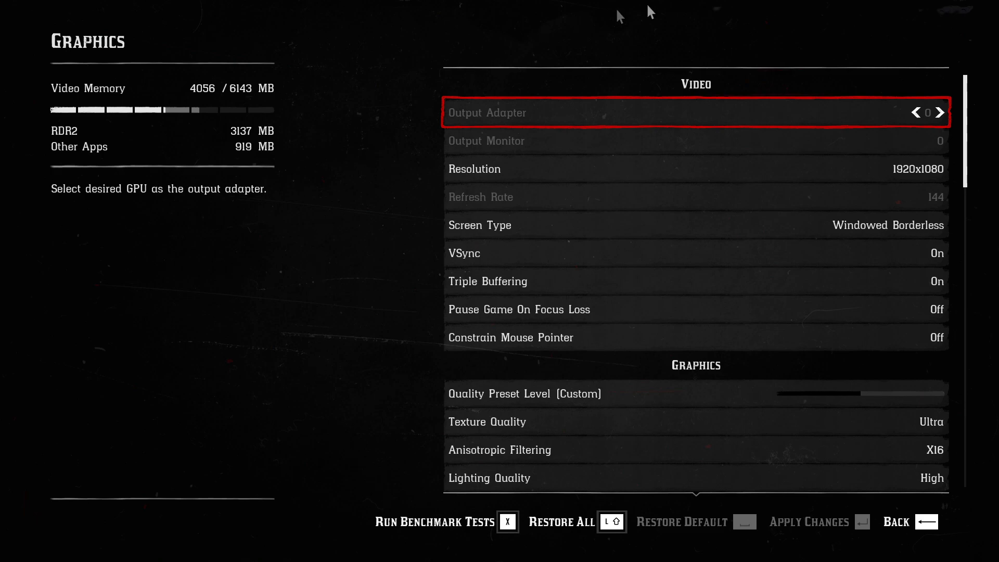
{"action": "scroll", "coordinate": [966, 164], "scroll_direction": "down", "scroll_amount": 1}
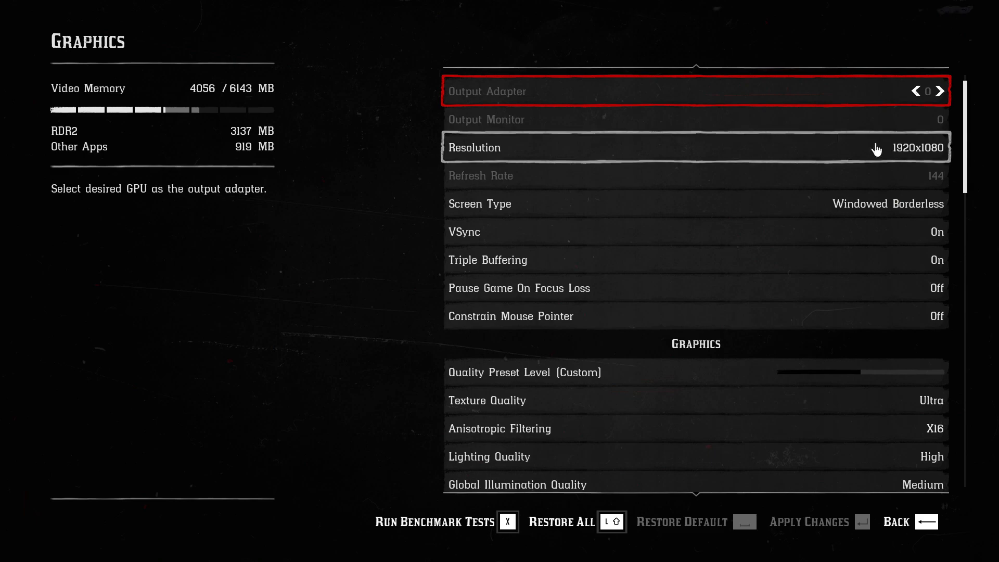
{"action": "left_click", "coordinate": [931, 153]}
{"action": "left_click", "coordinate": [937, 175]}
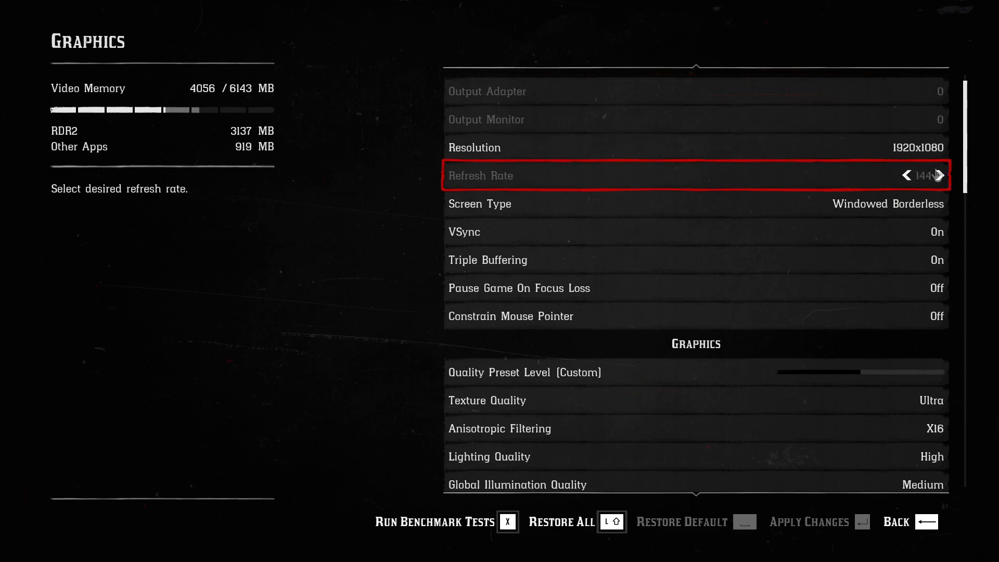
{"action": "left_click", "coordinate": [935, 157]}
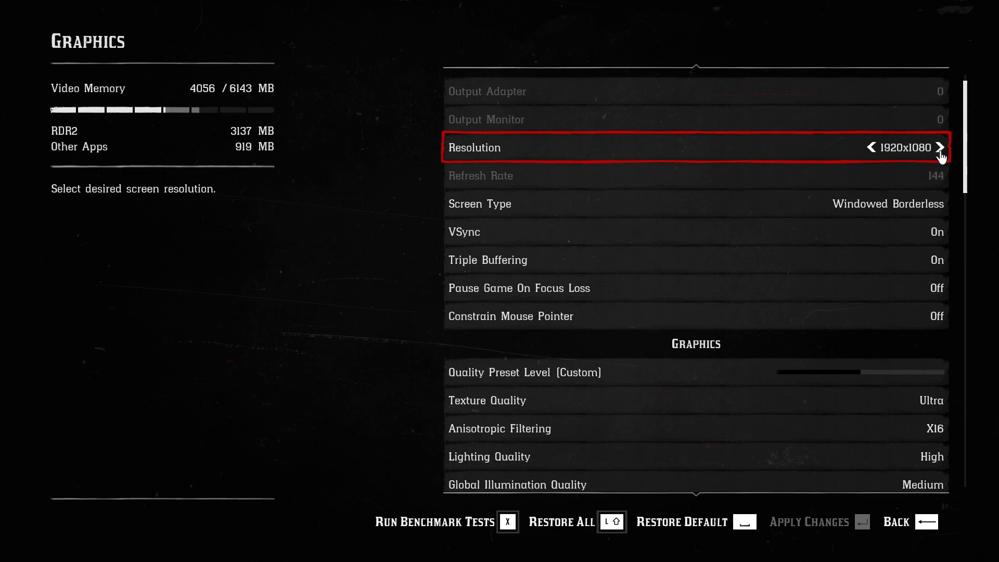
{"action": "left_click", "coordinate": [940, 205]}
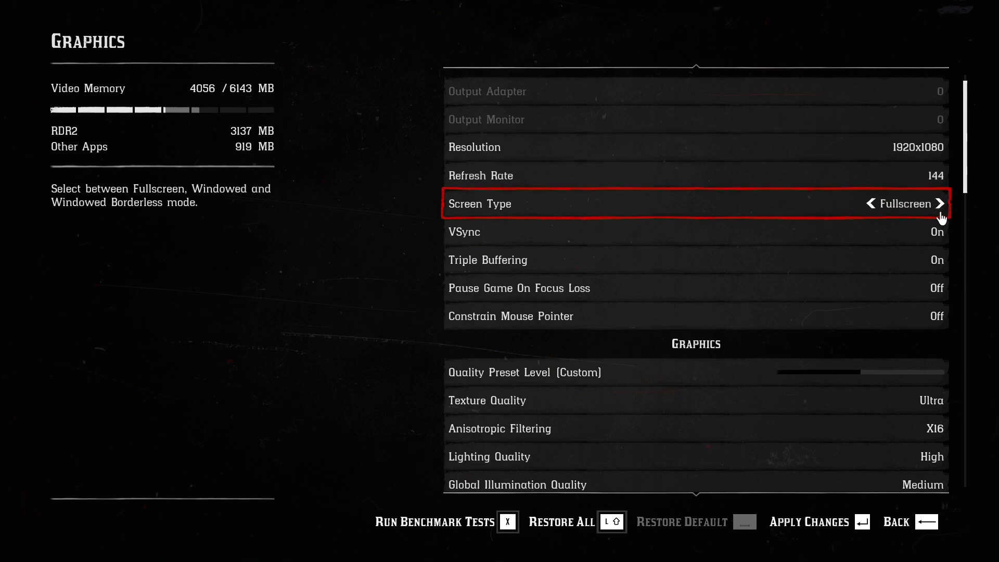
Set both VSync and Triple Buffering to Off in the video settings
{"action": "left_click", "coordinate": [939, 234]}
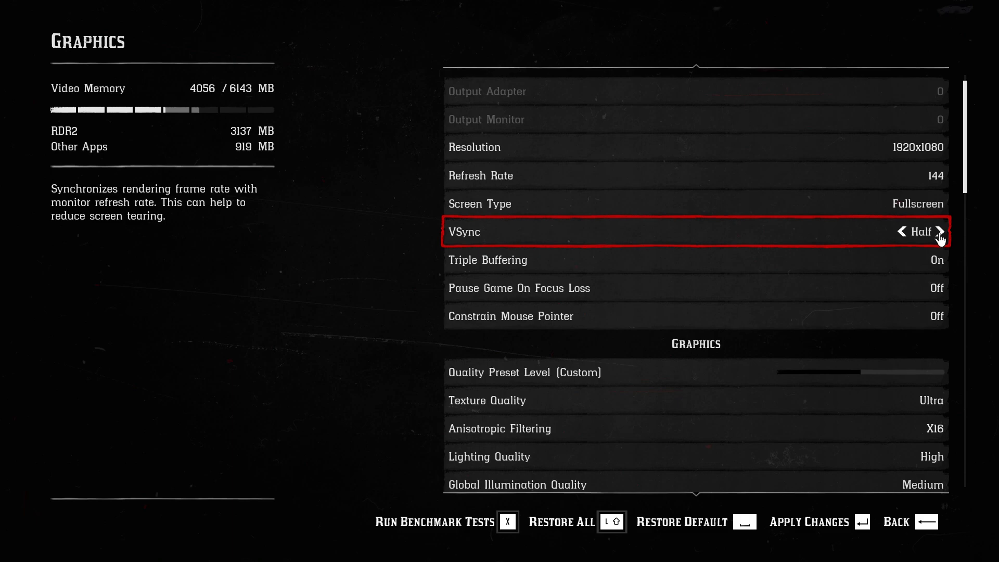
{"action": "left_click", "coordinate": [940, 234]}
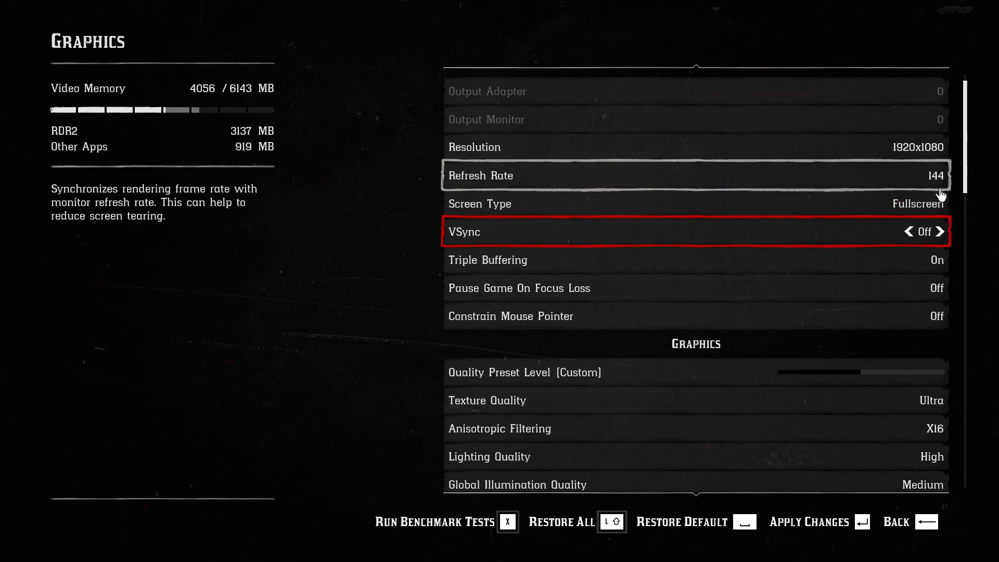
{"action": "left_click", "coordinate": [941, 268]}
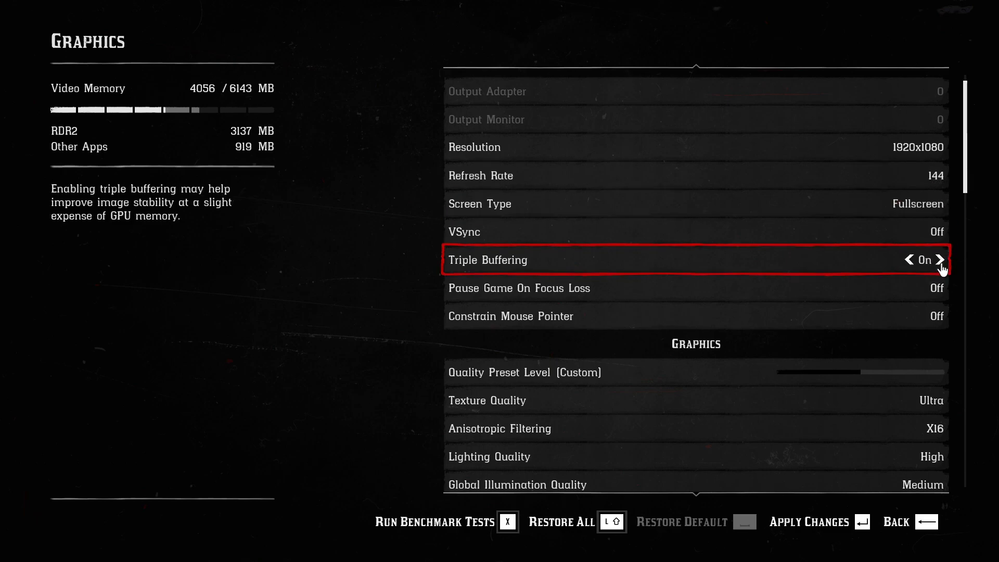
{"action": "left_click", "coordinate": [941, 267]}
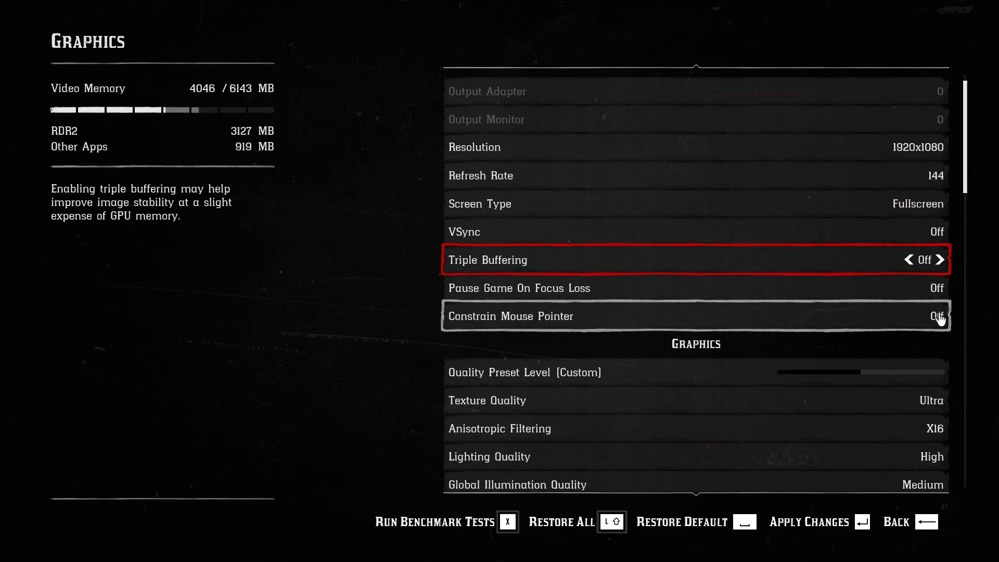
Set Texture Quality to Low and Anisotropic Filtering to X2
{"action": "left_click_drag", "start_coordinate": [963, 185], "coordinate": [966, 247]}
{"action": "left_click", "coordinate": [943, 176]}
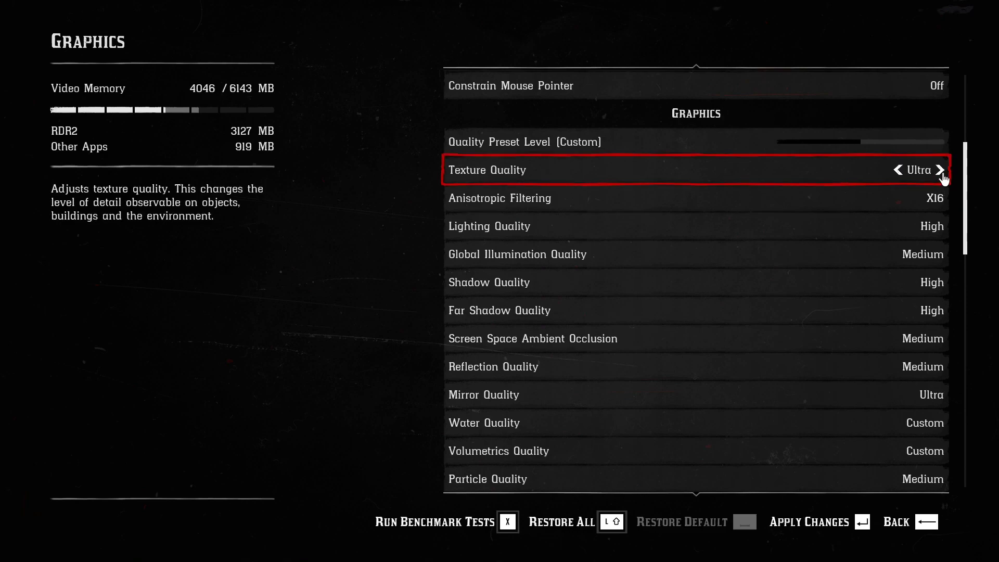
{"action": "left_click", "coordinate": [941, 172]}
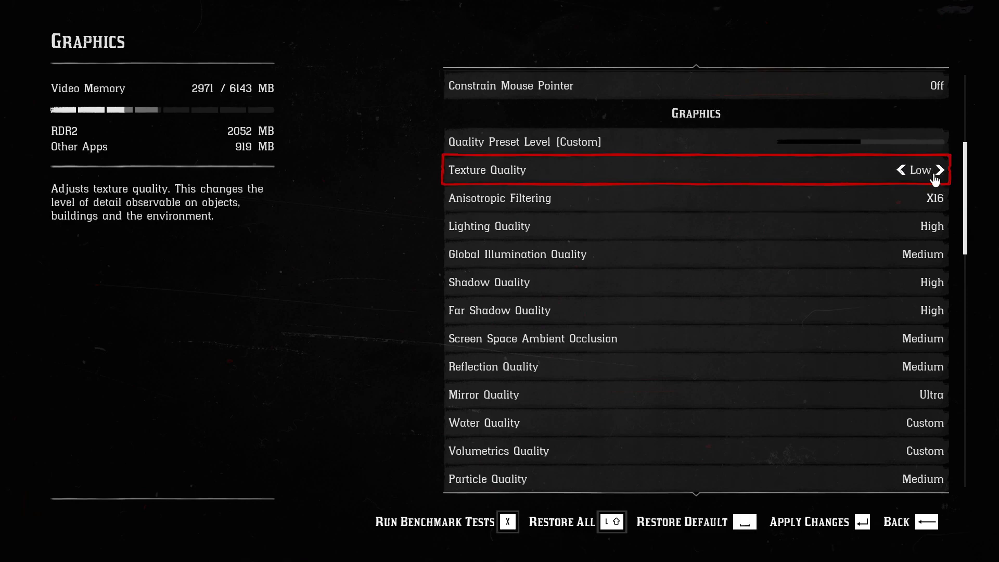
{"action": "left_click", "coordinate": [940, 203]}
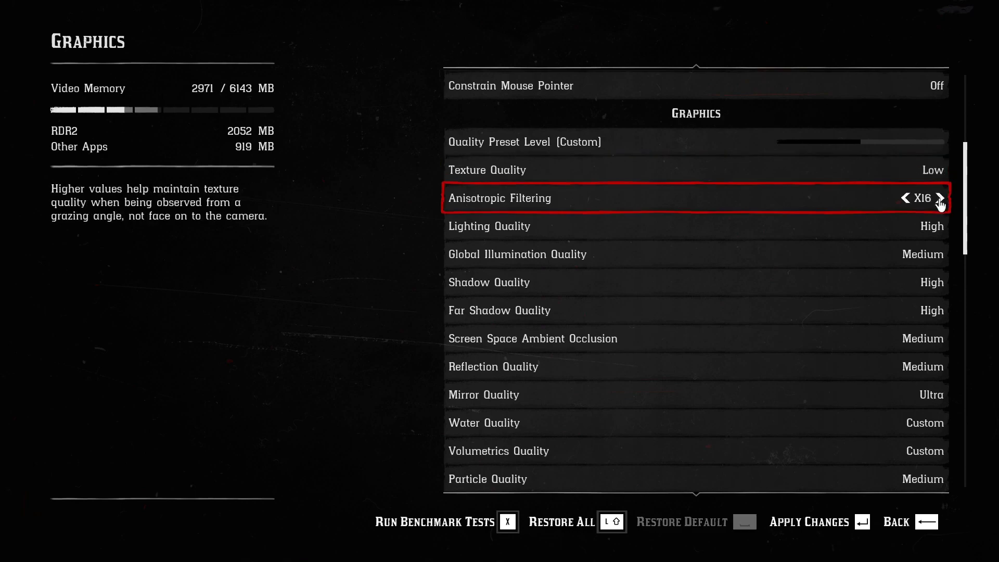
{"action": "left_click", "coordinate": [940, 198]}
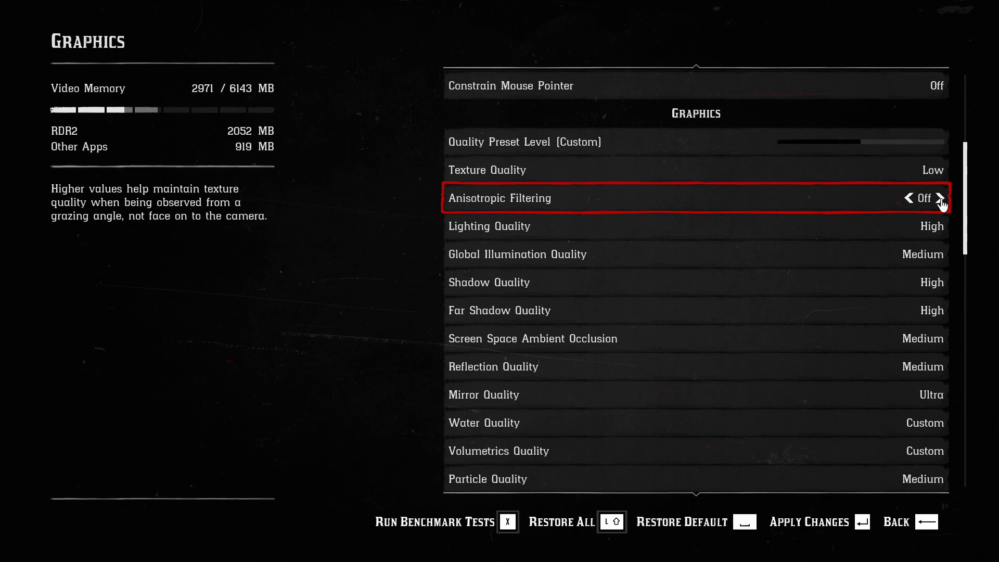
{"action": "left_click", "coordinate": [941, 199]}
Set Lighting Quality and Global Illumination Quality to Low
{"action": "left_click", "coordinate": [941, 232]}
{"action": "left_click", "coordinate": [941, 229]}
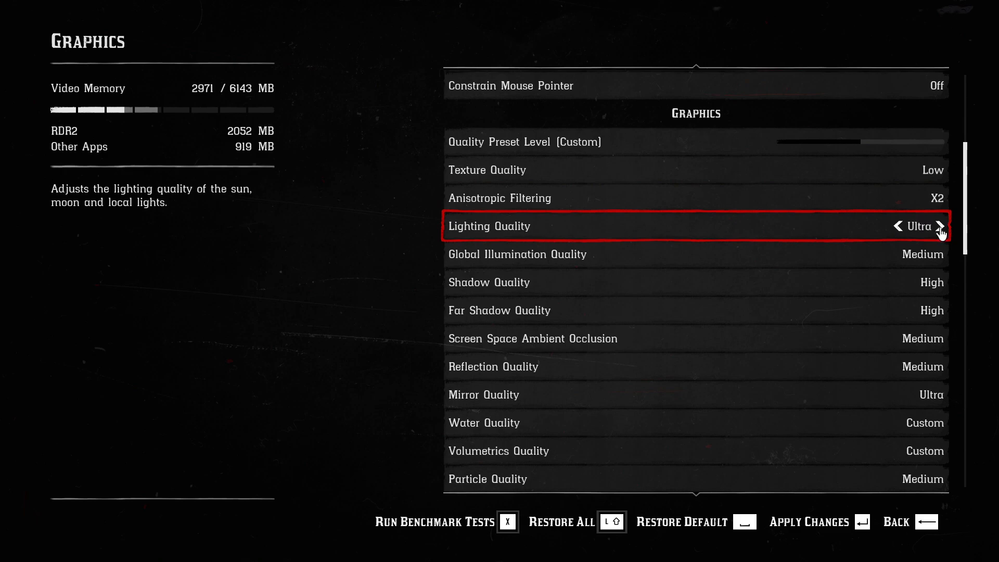
{"action": "left_click", "coordinate": [941, 230]}
{"action": "left_click", "coordinate": [938, 257]}
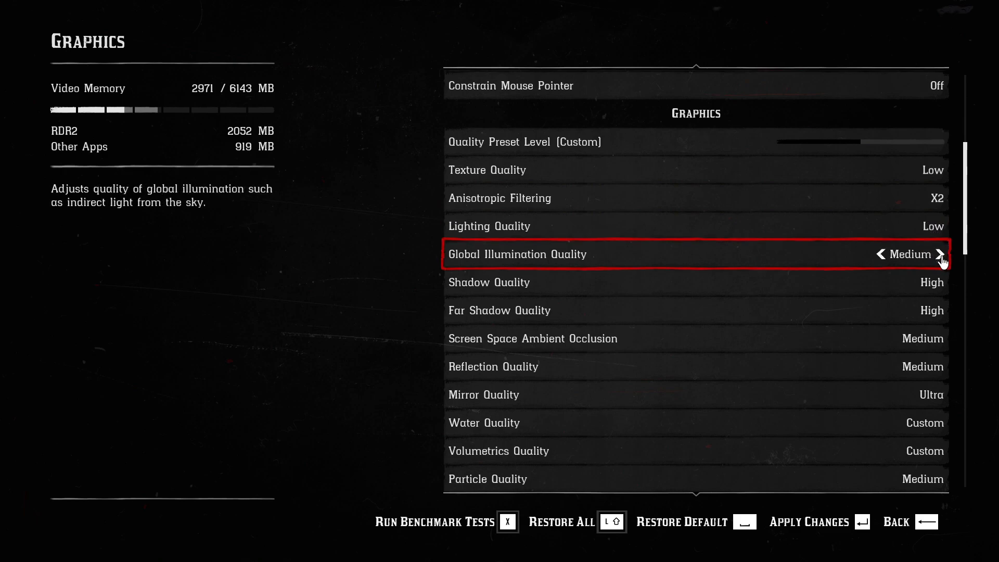
{"action": "left_click", "coordinate": [940, 255]}
{"action": "left_click", "coordinate": [940, 255]}
{"action": "left_click", "coordinate": [941, 255]}
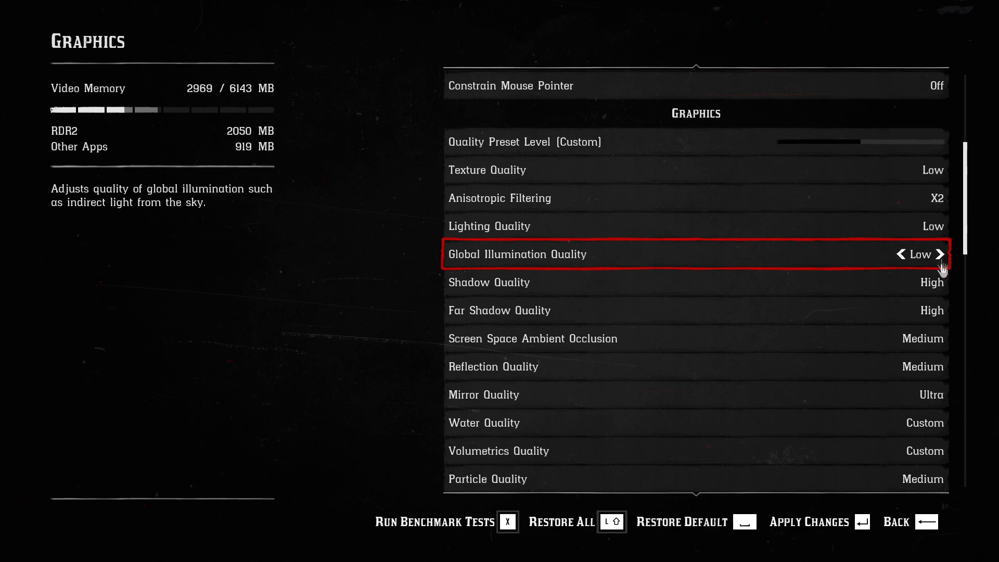
Set Shadow Quality and Far Shadow Quality to Low
{"action": "left_click", "coordinate": [941, 285]}
{"action": "left_click", "coordinate": [939, 284]}
{"action": "left_click", "coordinate": [940, 283]}
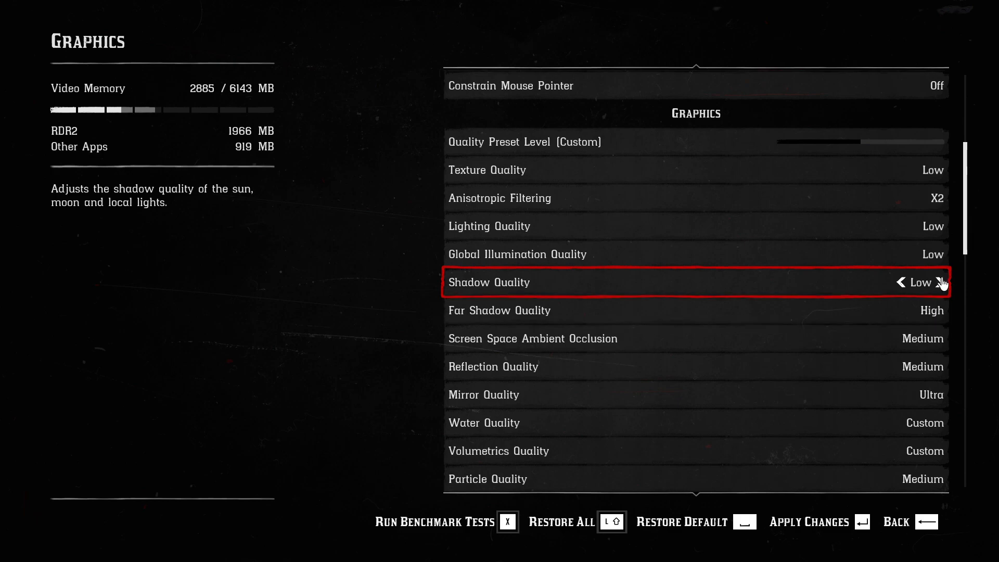
{"action": "left_click", "coordinate": [941, 319]}
{"action": "left_click", "coordinate": [939, 311]}
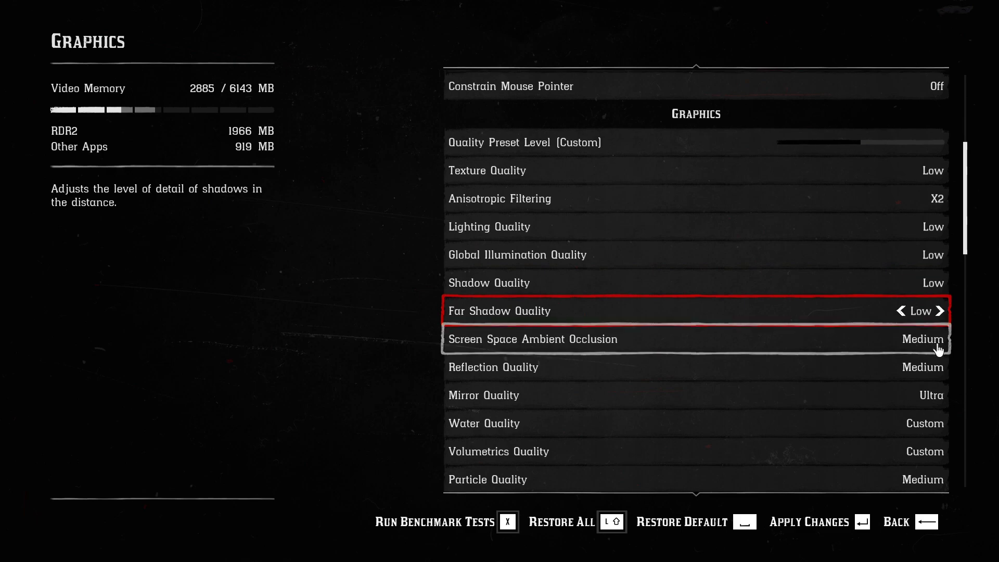
Cycle through the Screen Space Ambient Occlusion levels and return the setting to Medium
{"action": "left_click", "coordinate": [939, 349]}
{"action": "left_click", "coordinate": [941, 344]}
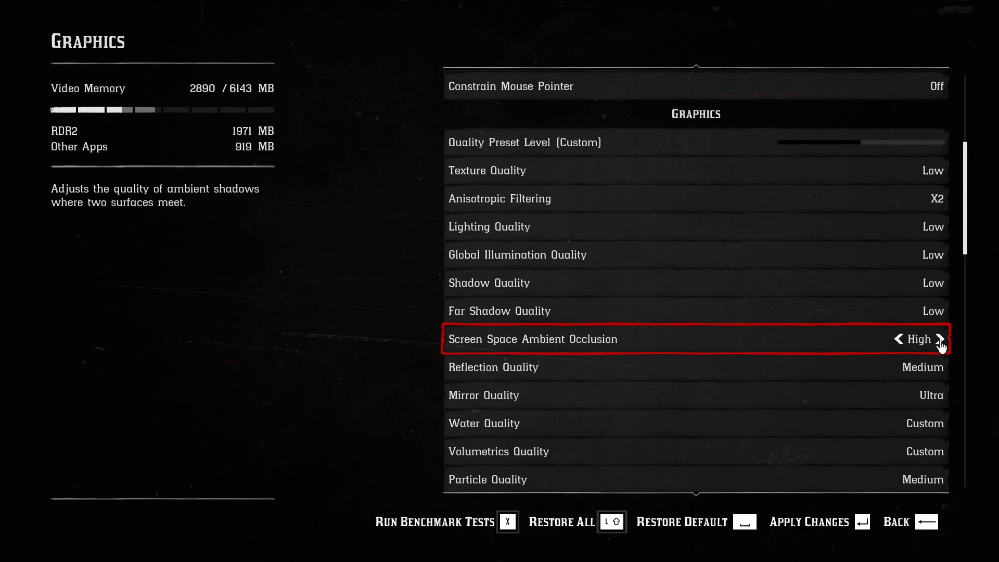
{"action": "left_click", "coordinate": [940, 343]}
{"action": "left_click", "coordinate": [941, 343]}
{"action": "left_click", "coordinate": [941, 343]}
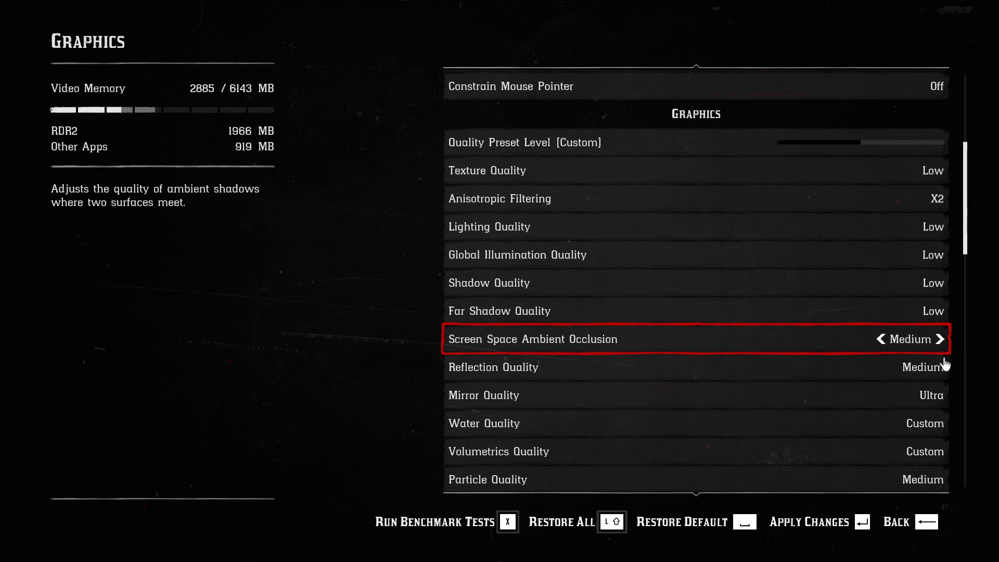
Set Reflection Quality and Mirror Quality to Low
{"action": "left_click", "coordinate": [941, 375]}
{"action": "left_click", "coordinate": [941, 375]}
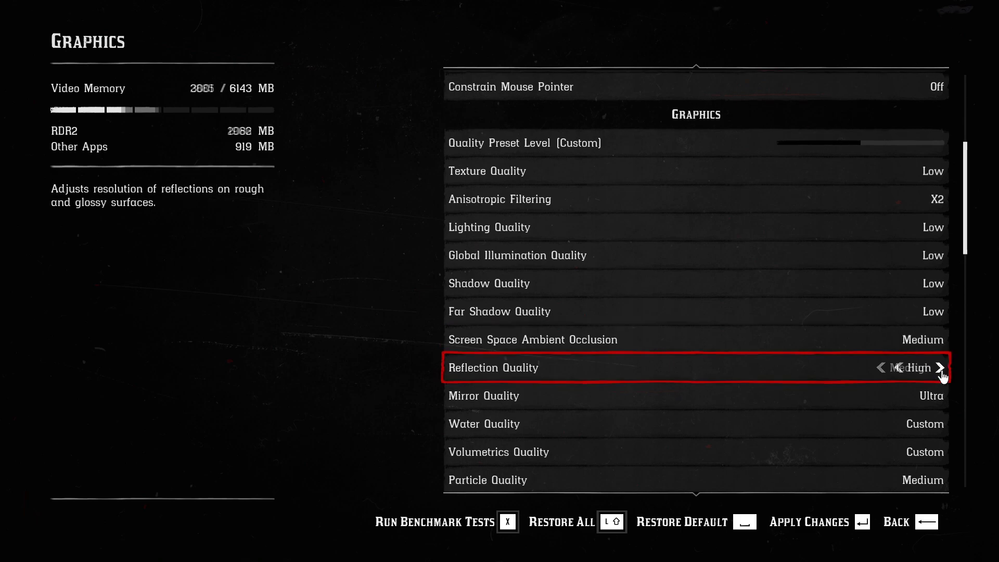
{"action": "left_click", "coordinate": [941, 374]}
{"action": "left_click", "coordinate": [941, 375]}
{"action": "scroll", "coordinate": [941, 375], "scroll_direction": "down", "scroll_amount": 2}
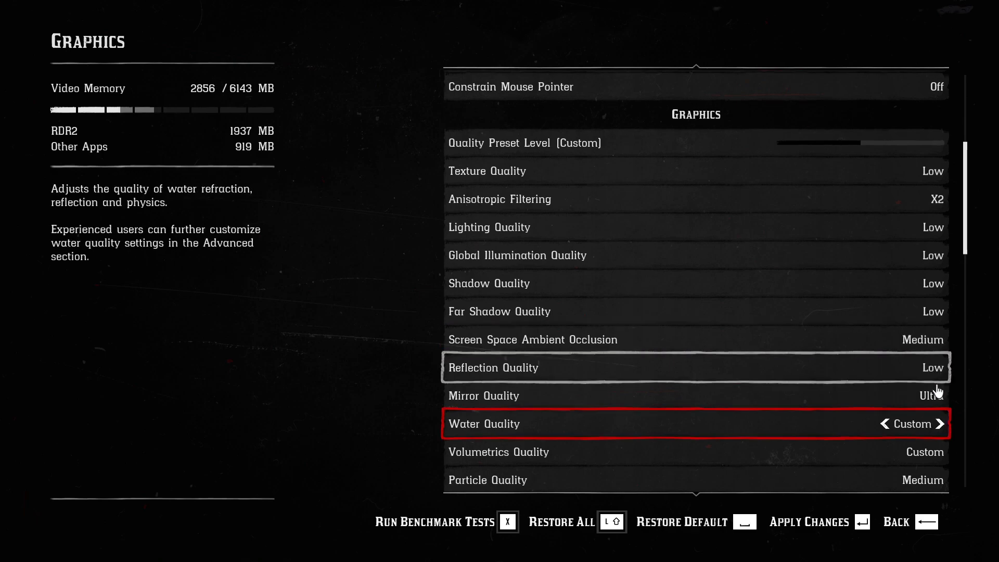
{"action": "left_click", "coordinate": [941, 406]}
{"action": "left_click", "coordinate": [940, 401]}
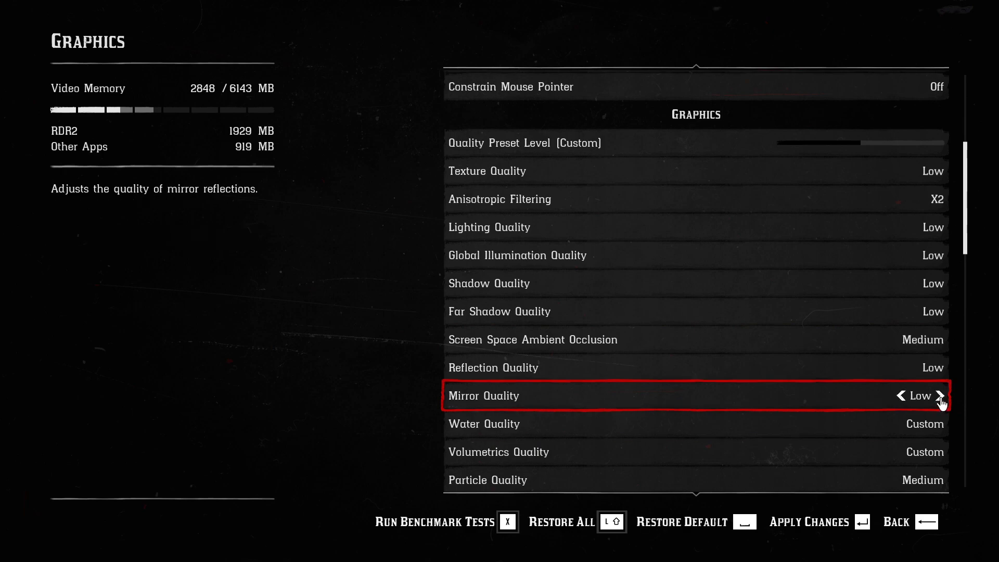
Set Water Quality, Volumetrics Quality and Particle Quality to Low
{"action": "scroll", "coordinate": [967, 255], "scroll_direction": "down", "scroll_amount": 4}
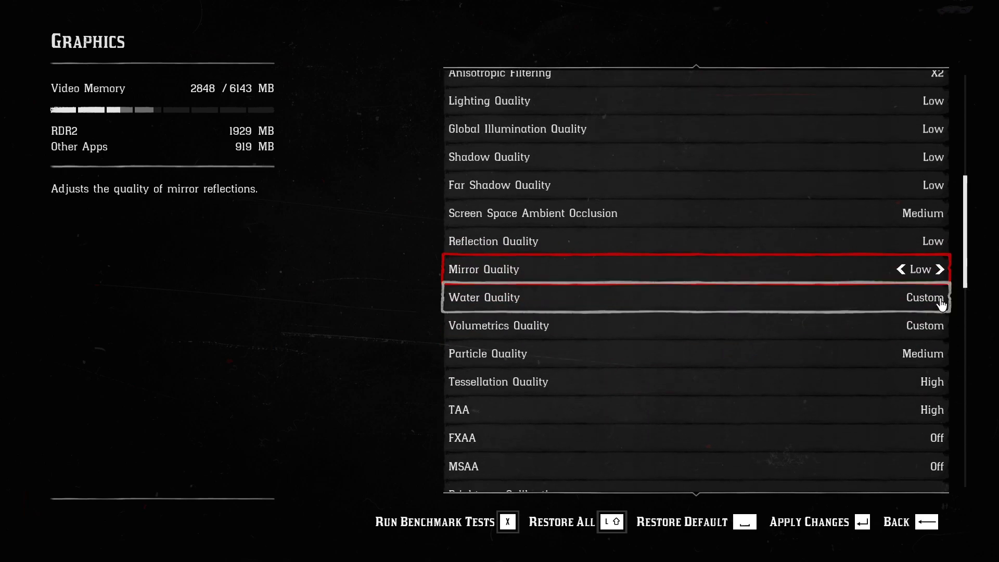
{"action": "left_click", "coordinate": [940, 303]}
{"action": "left_click", "coordinate": [940, 300]}
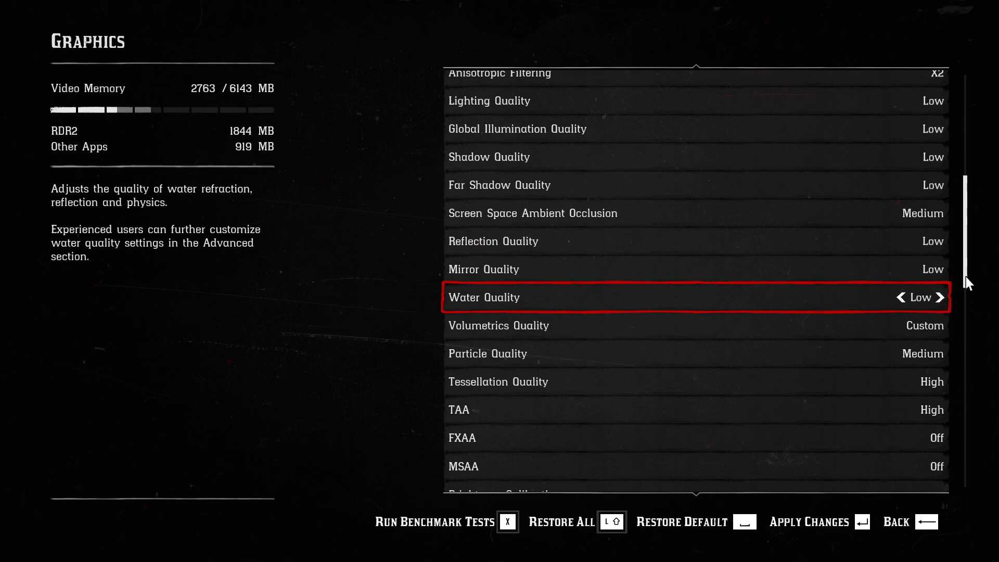
{"action": "scroll", "coordinate": [965, 275], "scroll_direction": "down", "scroll_amount": 5}
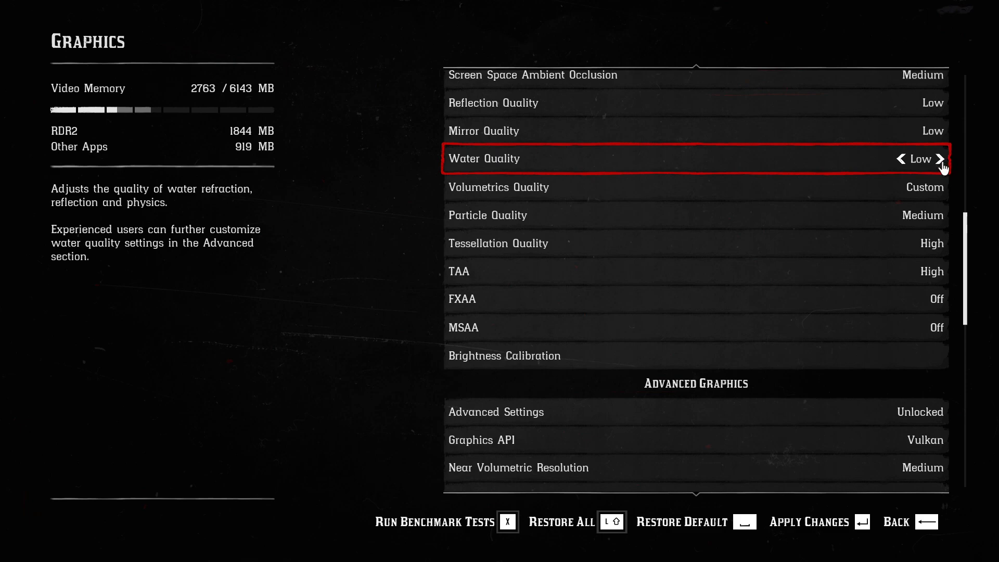
{"action": "left_click", "coordinate": [941, 187]}
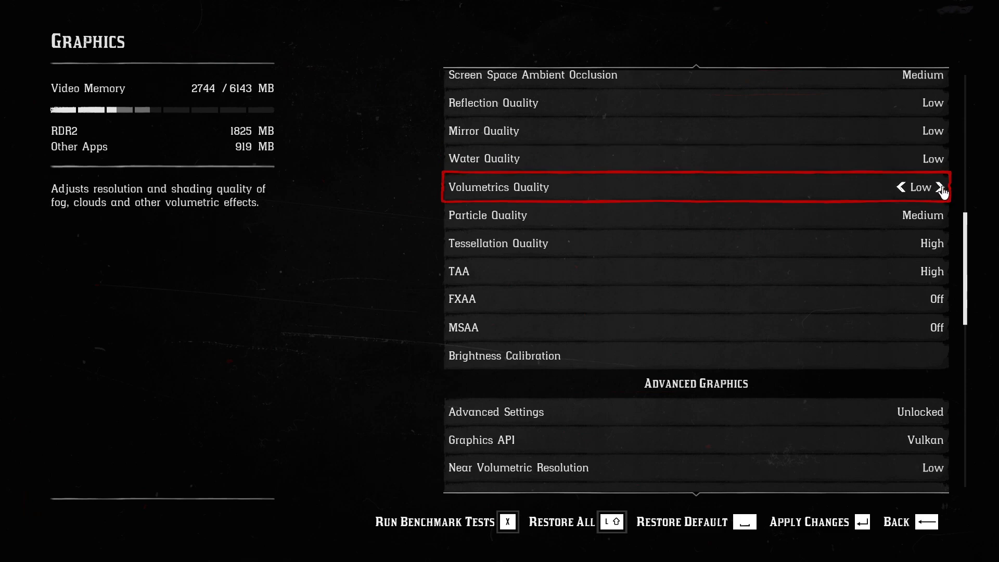
{"action": "left_click", "coordinate": [941, 216]}
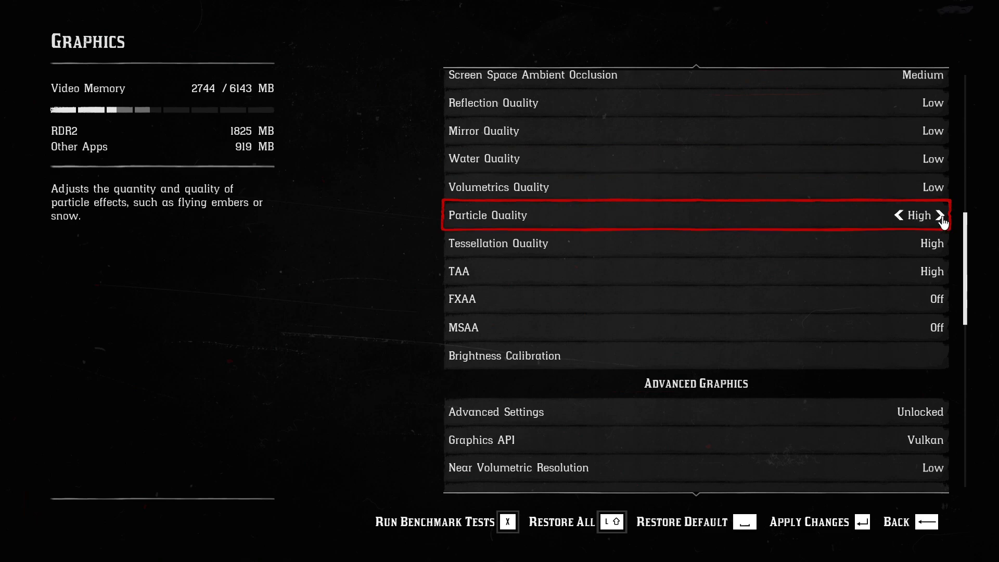
{"action": "left_click", "coordinate": [940, 215]}
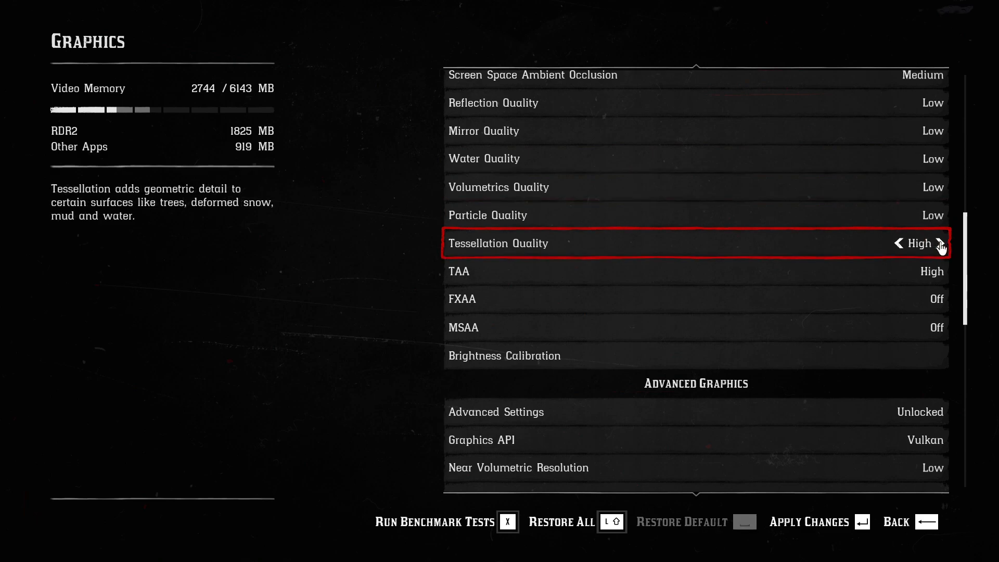
Set Tessellation Quality to Low and TAA to Medium
{"action": "left_click", "coordinate": [941, 243]}
{"action": "left_click", "coordinate": [940, 244]}
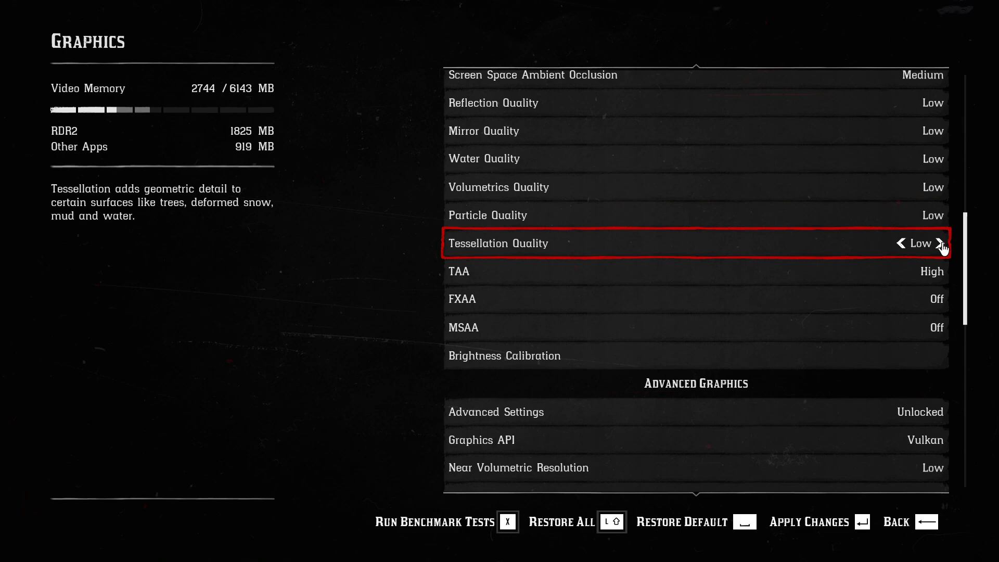
{"action": "left_click", "coordinate": [941, 275]}
{"action": "left_click", "coordinate": [946, 278]}
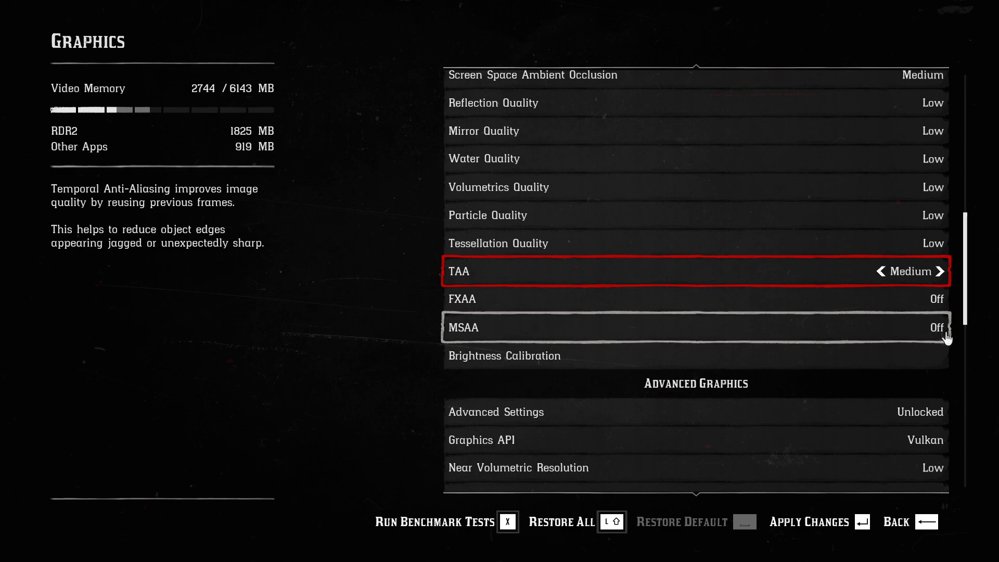
Set Particle Lighting Quality to Low in the advanced graphics settings
{"action": "left_click_drag", "start_coordinate": [966, 313], "coordinate": [968, 336]}
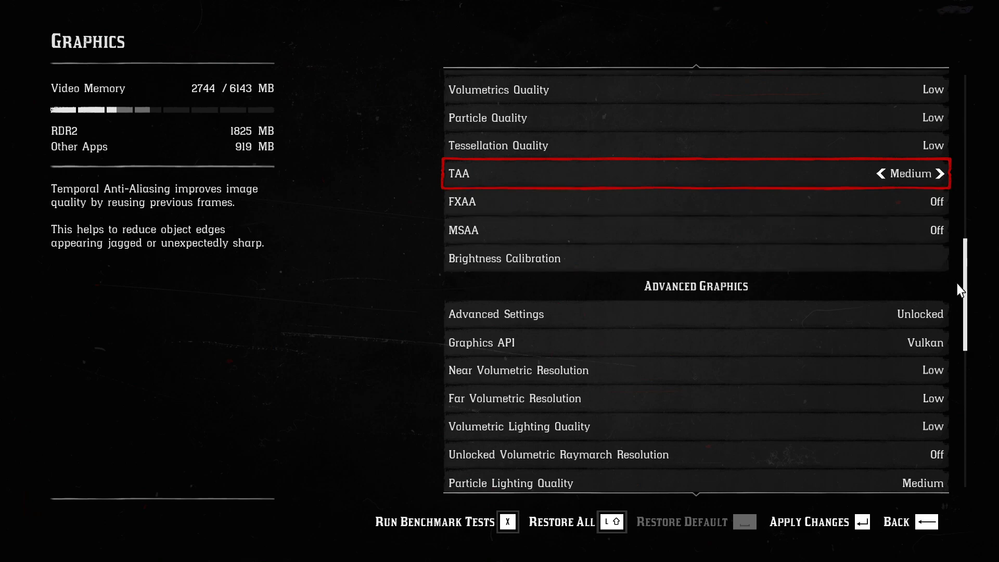
{"action": "left_click_drag", "start_coordinate": [964, 291], "coordinate": [966, 344]}
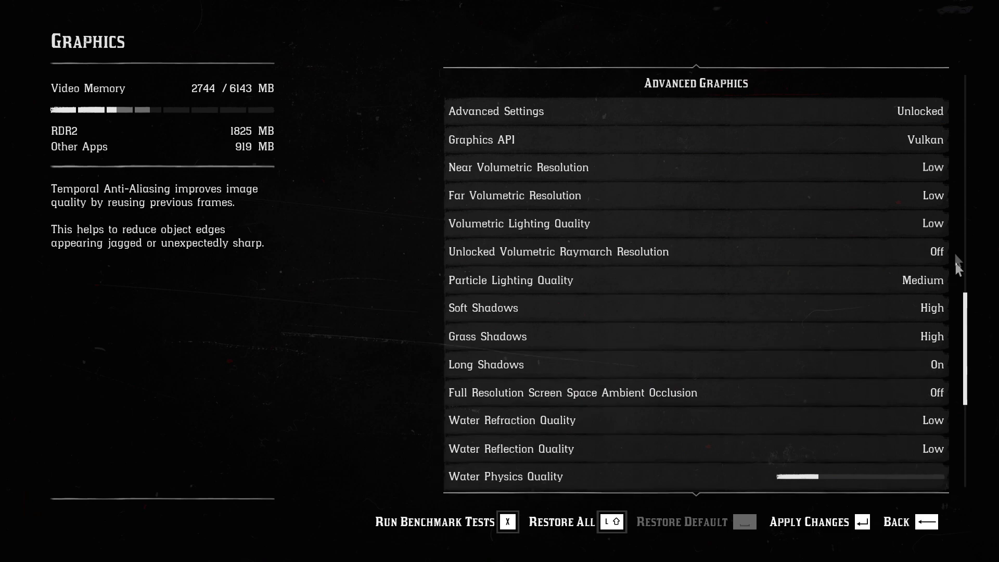
{"action": "left_click", "coordinate": [937, 284]}
{"action": "left_click", "coordinate": [939, 282]}
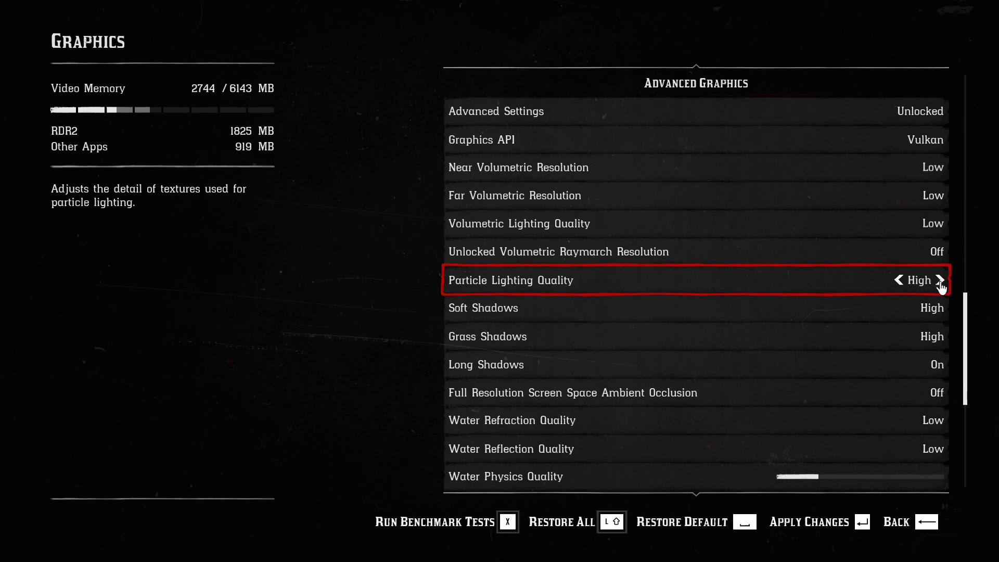
{"action": "left_click", "coordinate": [940, 283]}
{"action": "left_click", "coordinate": [939, 282]}
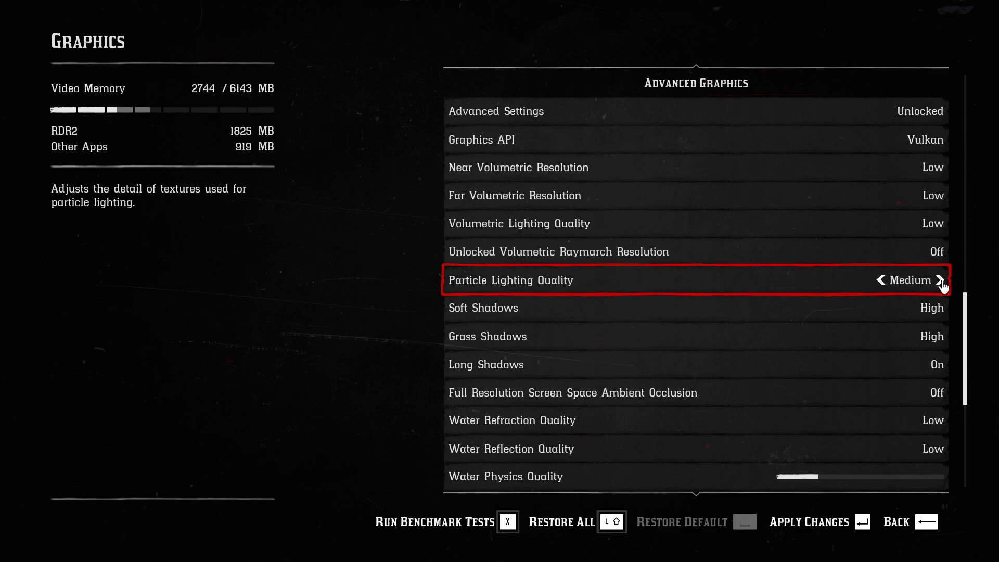
{"action": "left_click", "coordinate": [941, 283]}
{"action": "left_click", "coordinate": [941, 283]}
{"action": "left_click", "coordinate": [940, 283]}
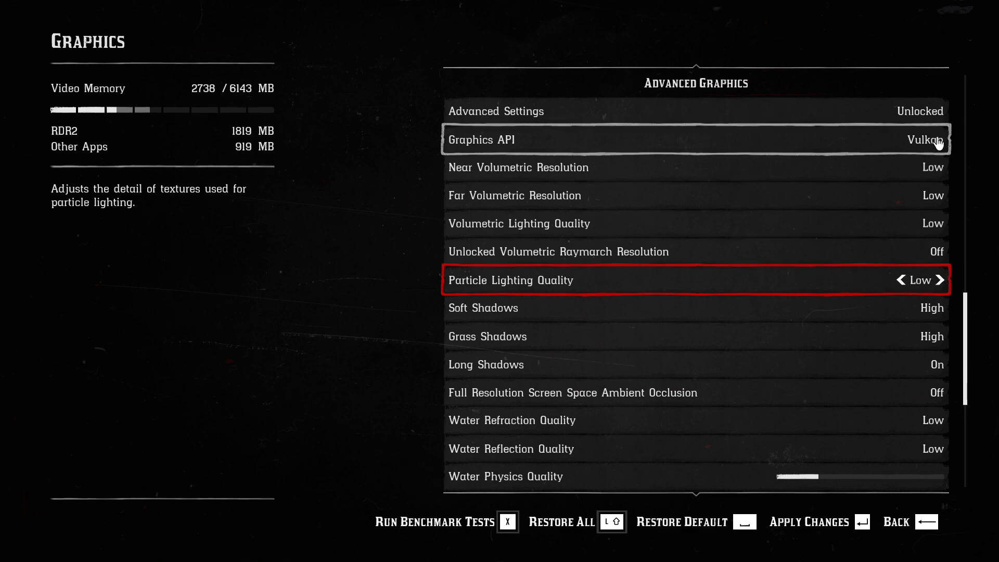
Set Soft Shadows to Medium and Grass Shadows to Low
{"action": "left_click", "coordinate": [937, 315]}
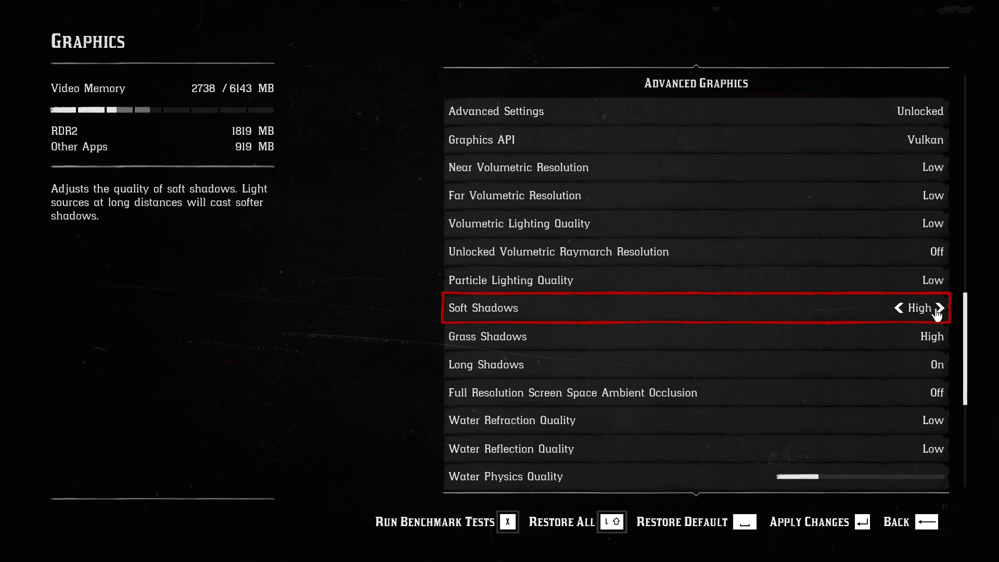
{"action": "left_click", "coordinate": [940, 311]}
{"action": "left_click", "coordinate": [939, 311]}
{"action": "left_click", "coordinate": [940, 311]}
{"action": "left_click", "coordinate": [940, 311]}
{"action": "left_click", "coordinate": [938, 340]}
{"action": "left_click", "coordinate": [942, 339]}
{"action": "left_click", "coordinate": [942, 339]}
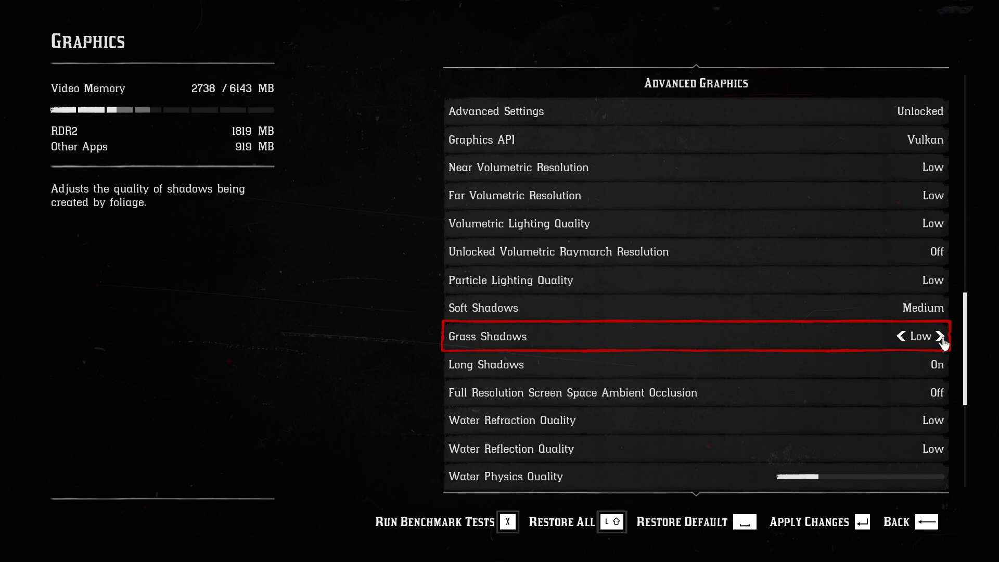
Set Tree Quality to Medium near the end of the advanced graphics settings
{"action": "left_click_drag", "start_coordinate": [965, 349], "coordinate": [967, 439]}
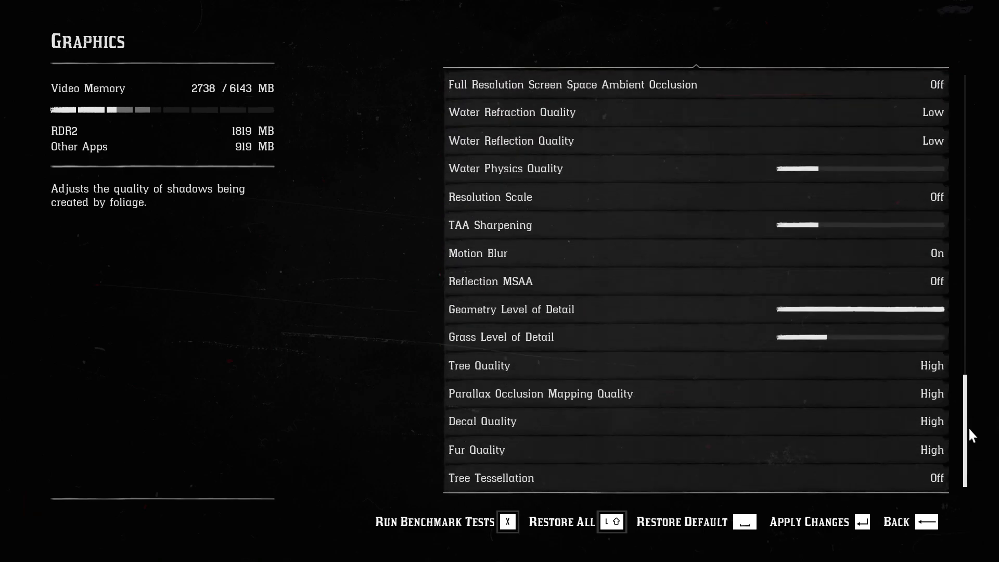
{"action": "left_click", "coordinate": [944, 374]}
{"action": "left_click", "coordinate": [943, 373]}
{"action": "left_click", "coordinate": [943, 373]}
{"action": "left_click", "coordinate": [943, 373]}
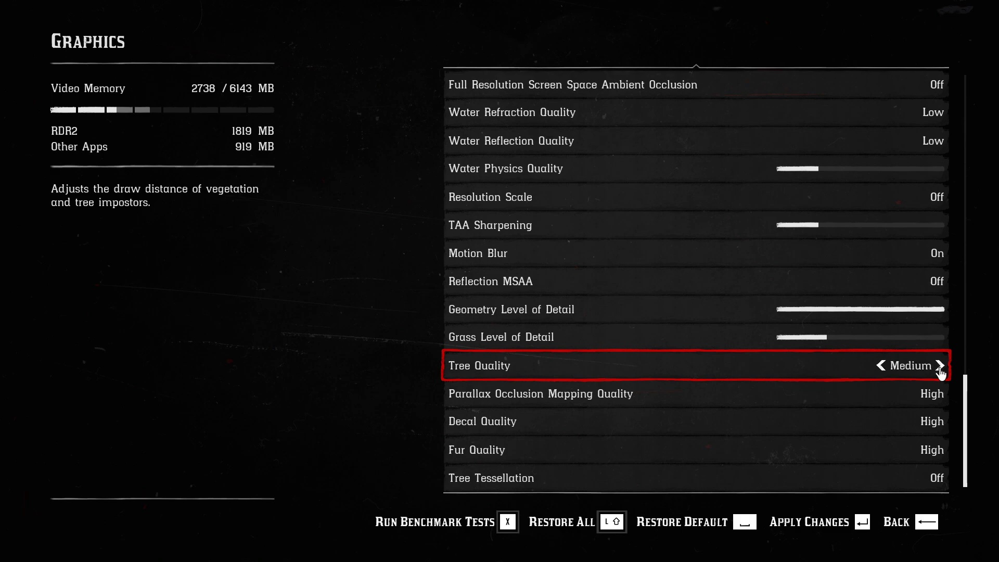
Set Parallax Occlusion Mapping Quality to Medium and select the Decal Quality setting
{"action": "left_click", "coordinate": [943, 397]}
{"action": "left_click", "coordinate": [941, 396]}
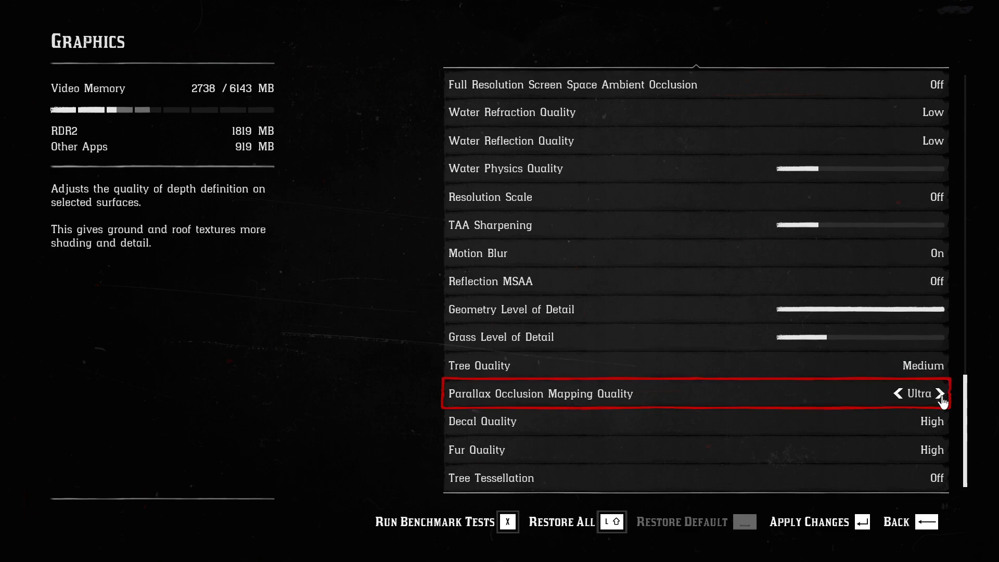
{"action": "left_click", "coordinate": [940, 396]}
{"action": "left_click", "coordinate": [941, 395]}
{"action": "left_click", "coordinate": [944, 424]}
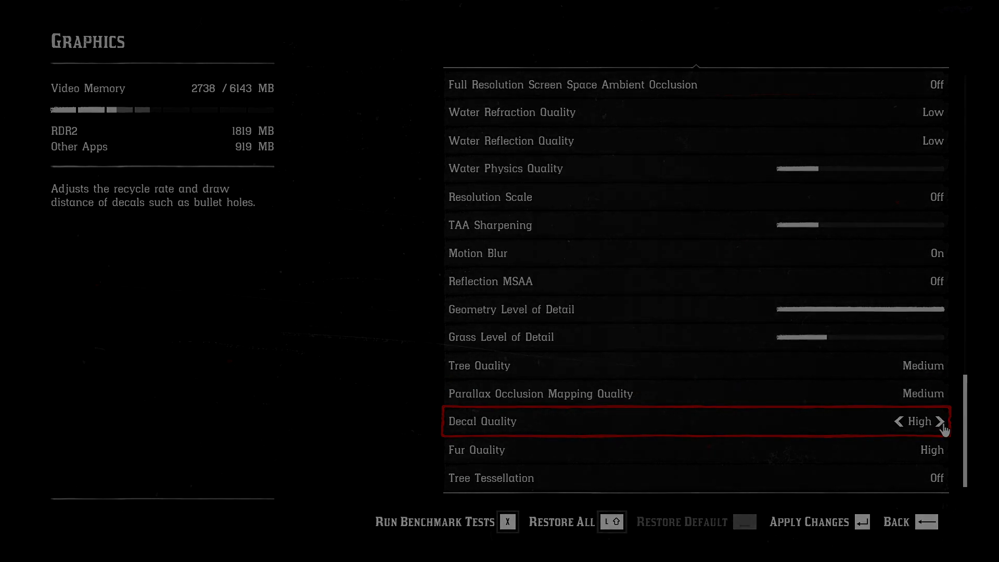